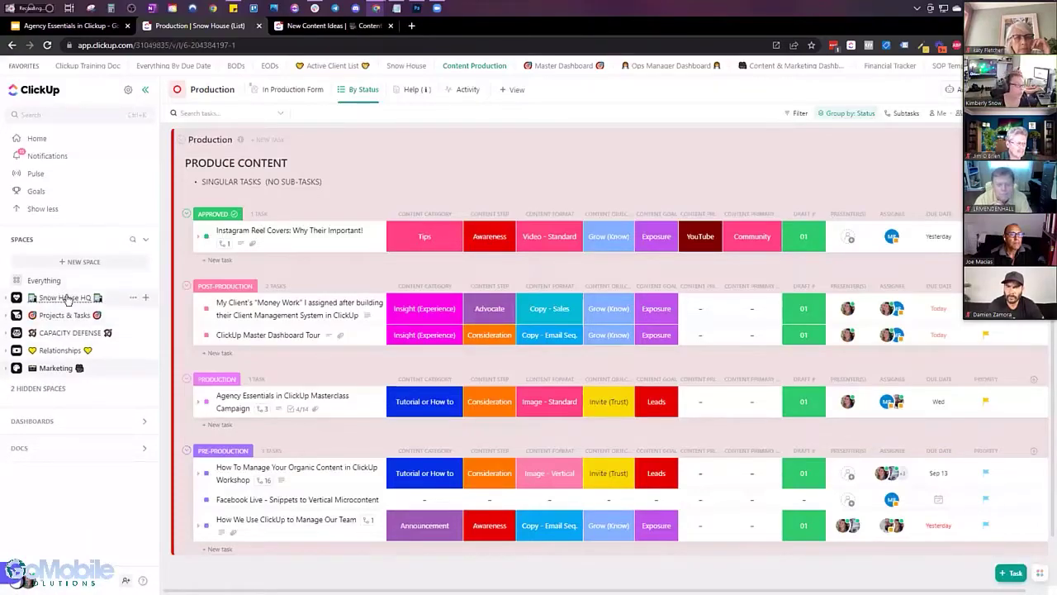
View the Active Projects folder in the Projects & Tasks space and look over the workspace settings menu
left_click(80, 314)
left_click(66, 333)
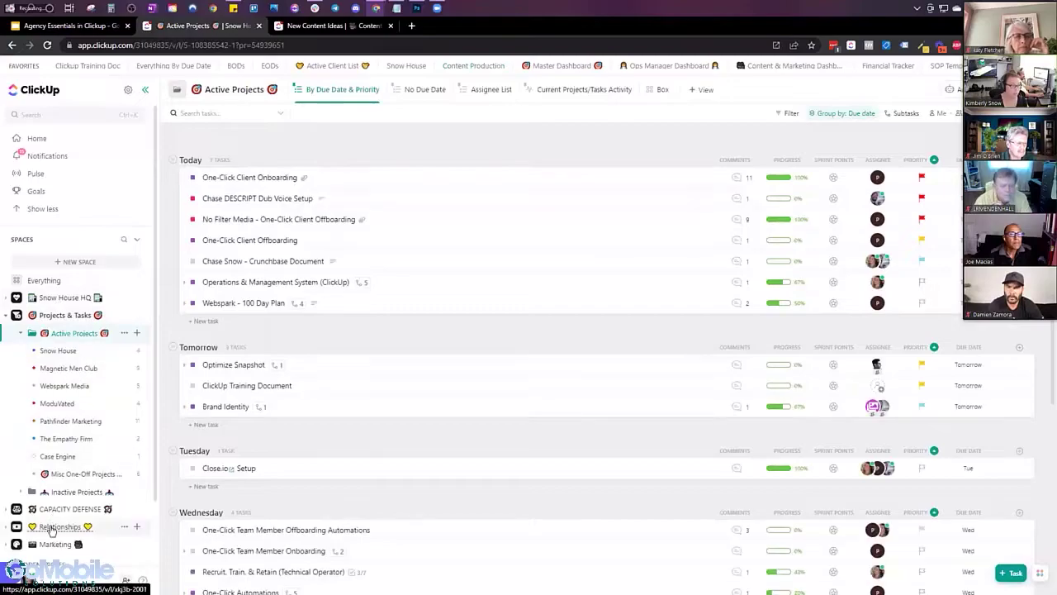
left_click(38, 582)
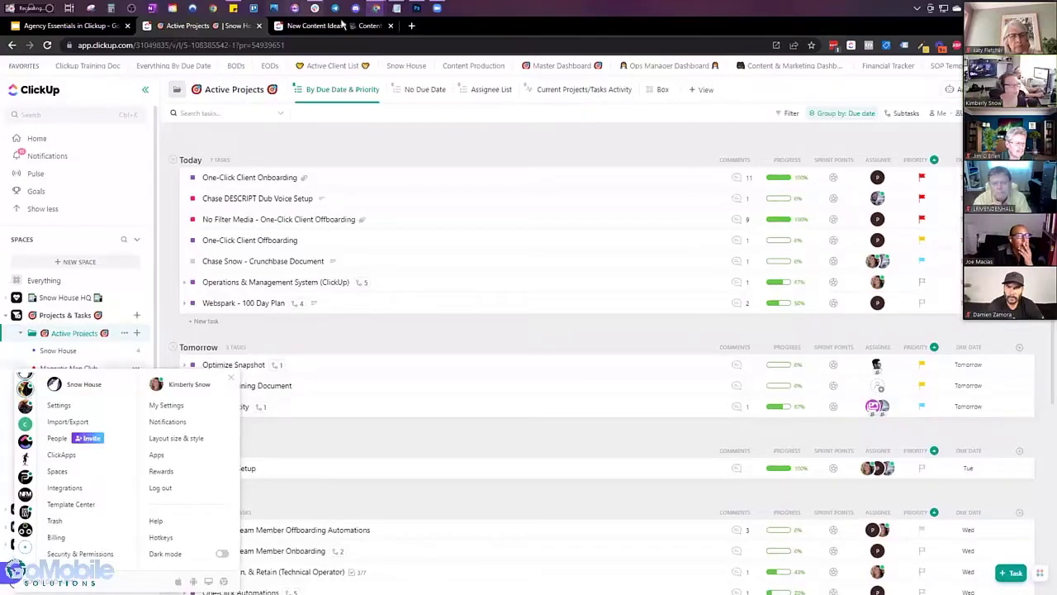
left_click(339, 157)
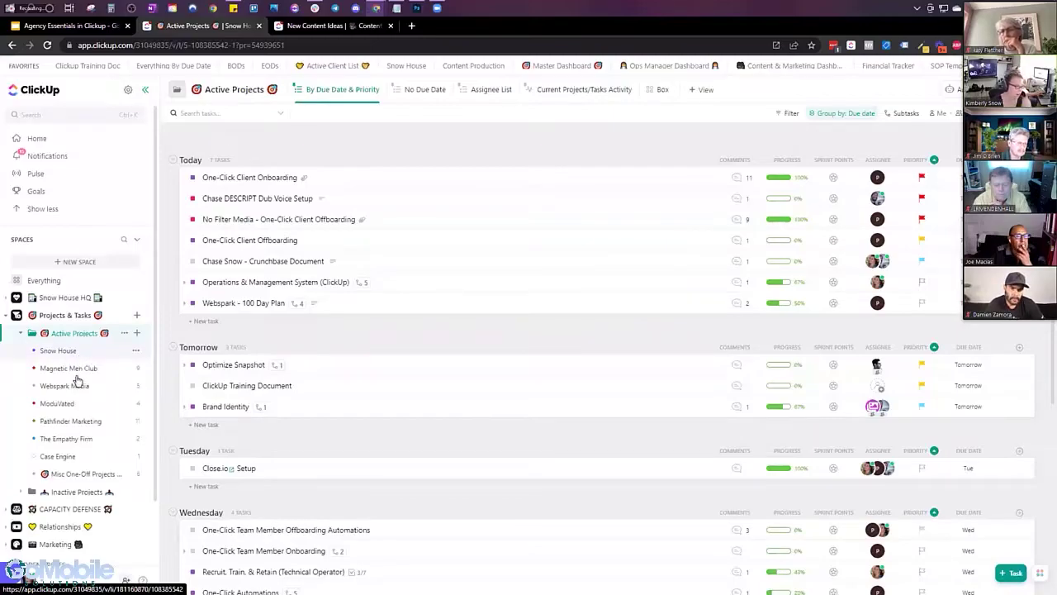
View the Snow House HQ space and its Team folder, and collapse the space again
left_click(54, 315)
left_click(64, 299)
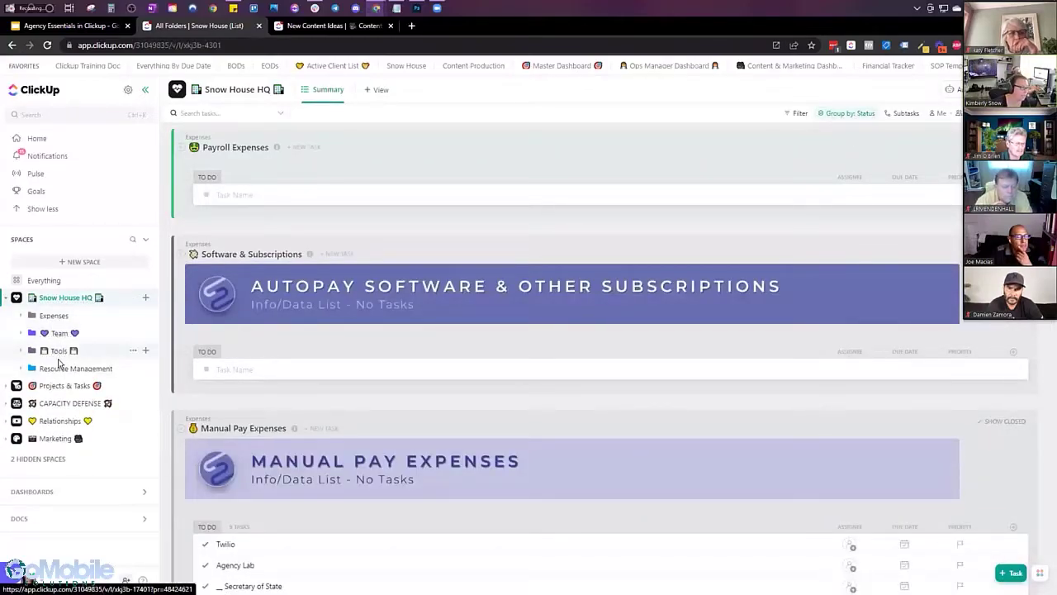
left_click(59, 333)
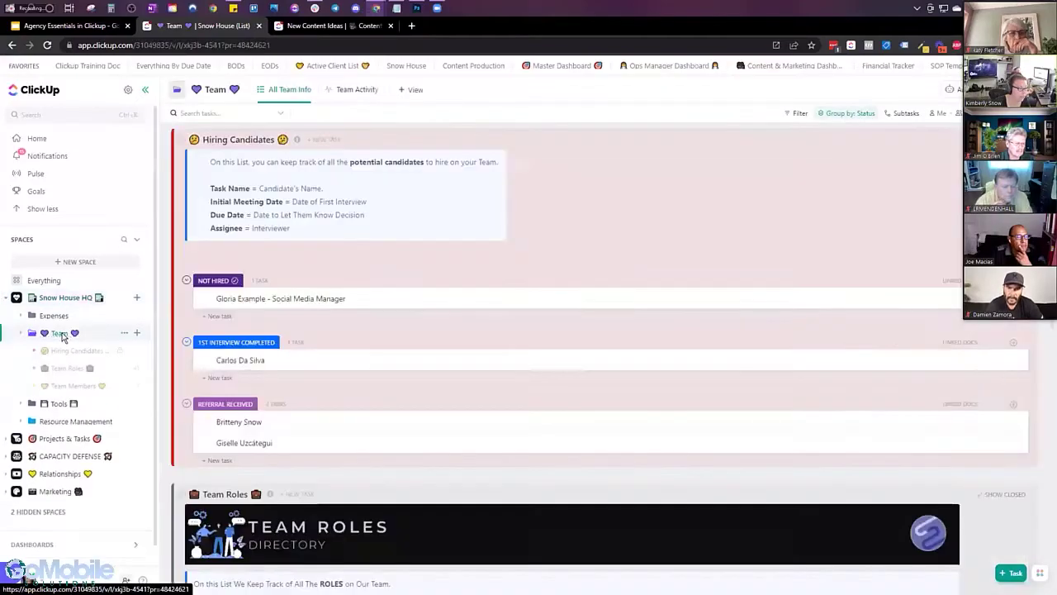
left_click(52, 304)
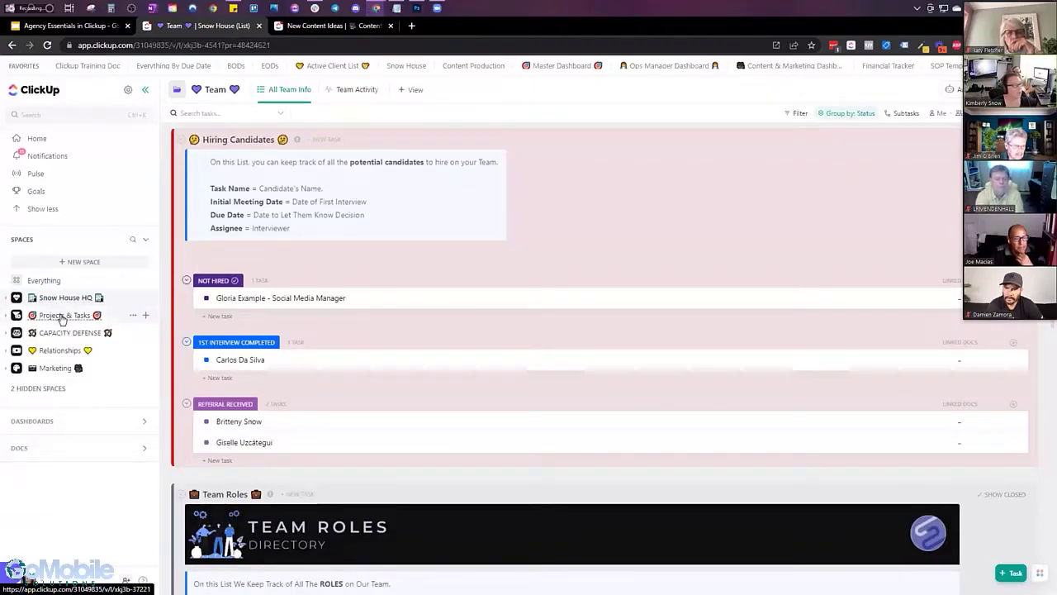
Look through the Projects & Tasks space and the Ideas & Actions folder of the CAPACITY DEFENSE space
left_click(60, 322)
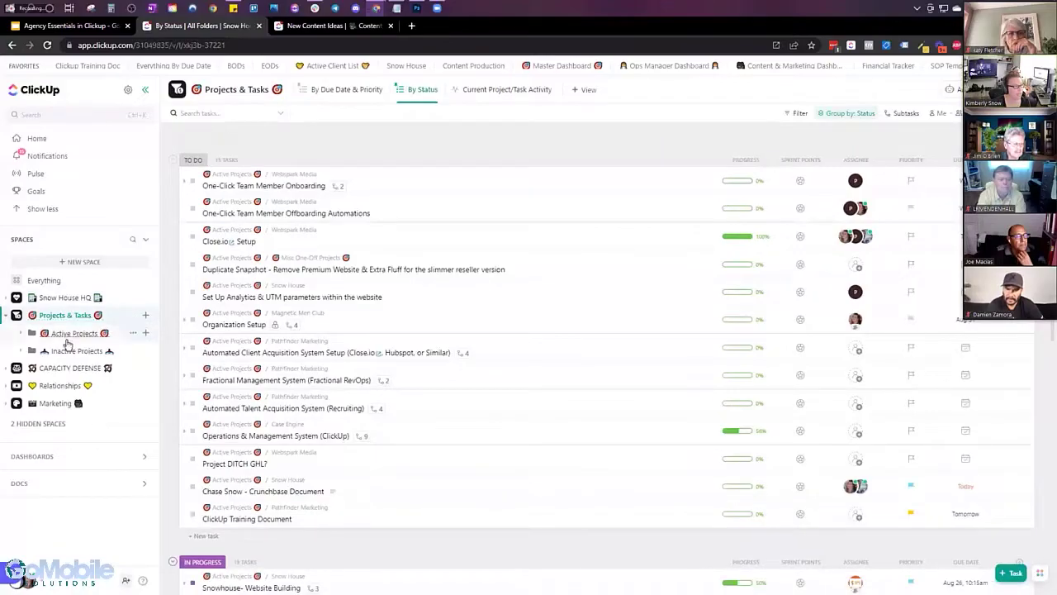
left_click(85, 368)
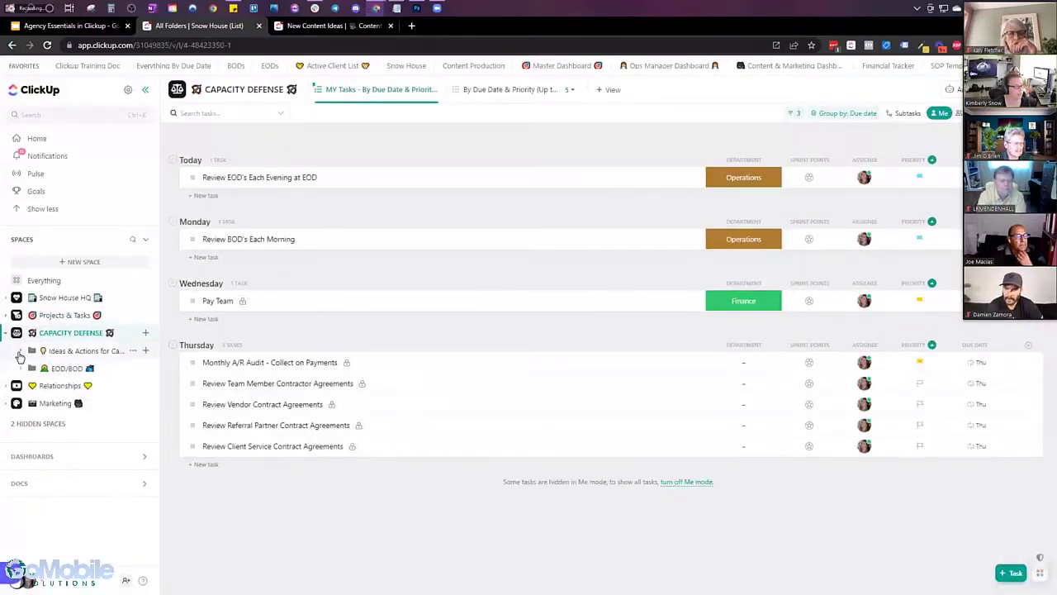
left_click(21, 352)
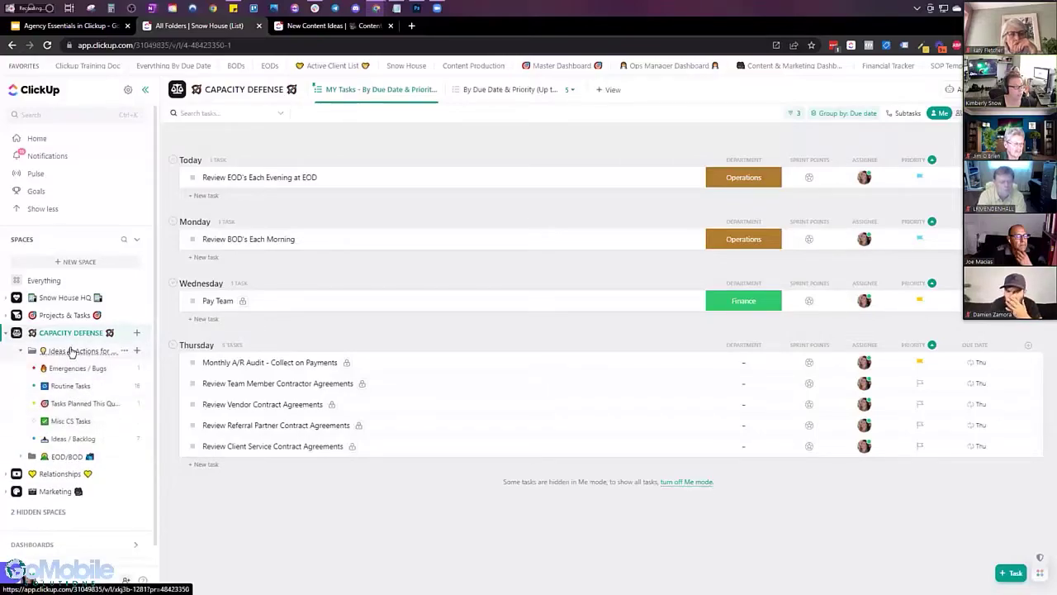
left_click(66, 350)
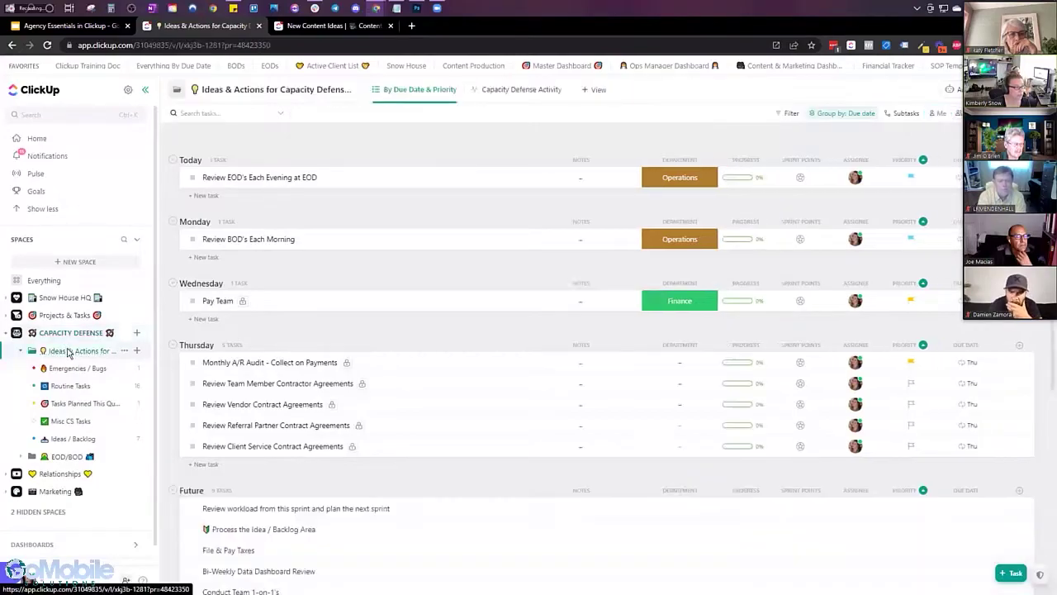
left_click(20, 351)
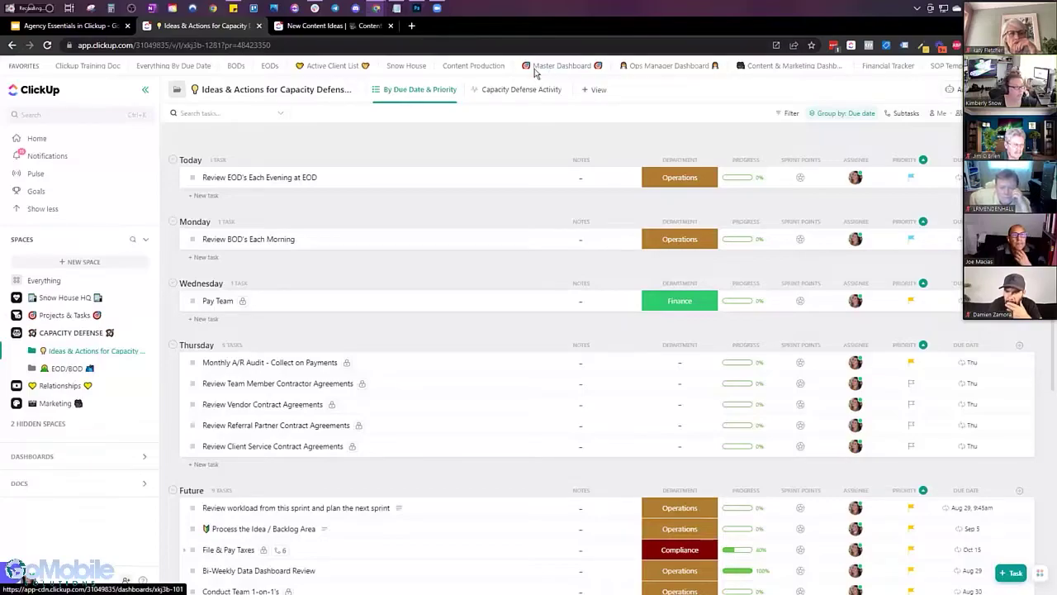
Open the Master Dashboard from the favorite dashboards and show it with the sidebar hidden
left_click(31, 457)
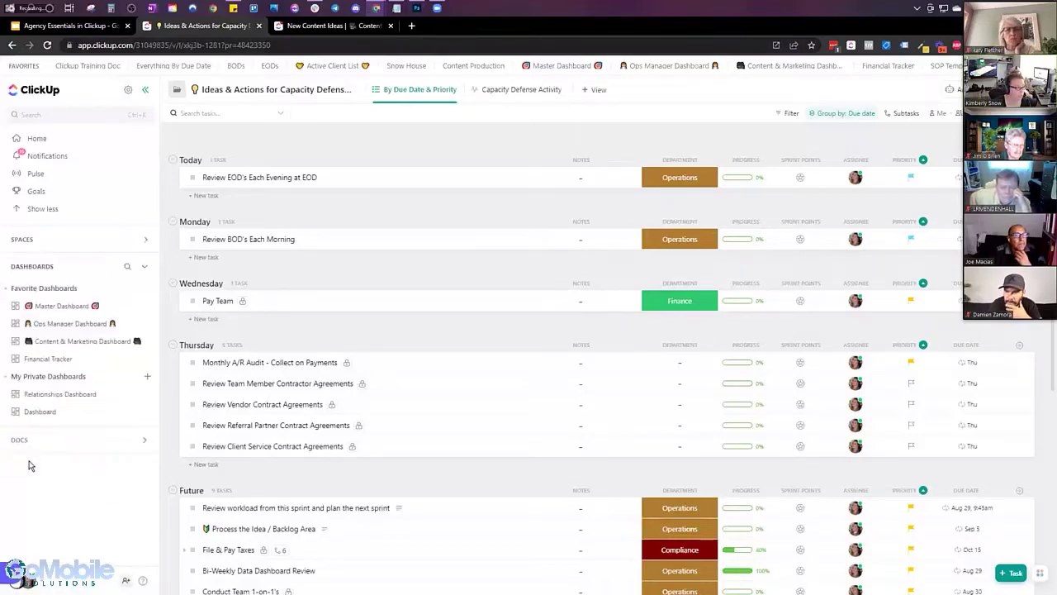
left_click(71, 304)
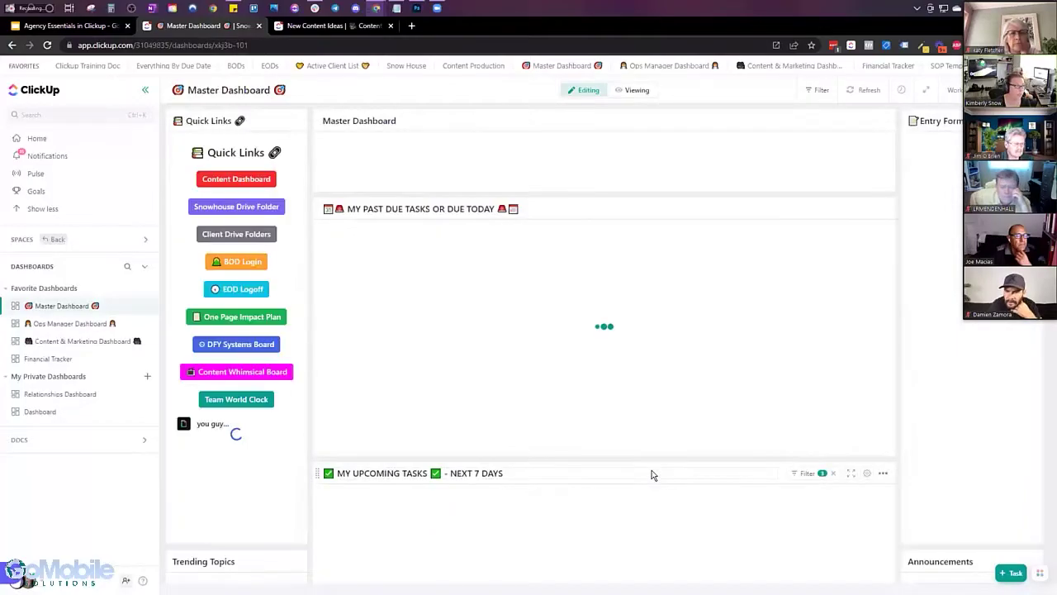
left_click(145, 88)
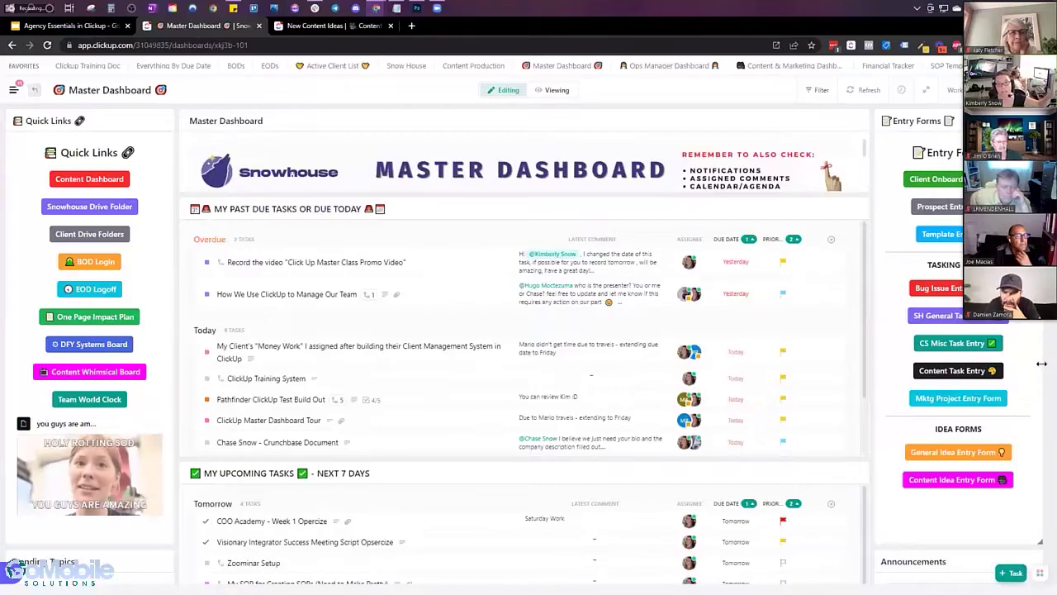
left_click(13, 92)
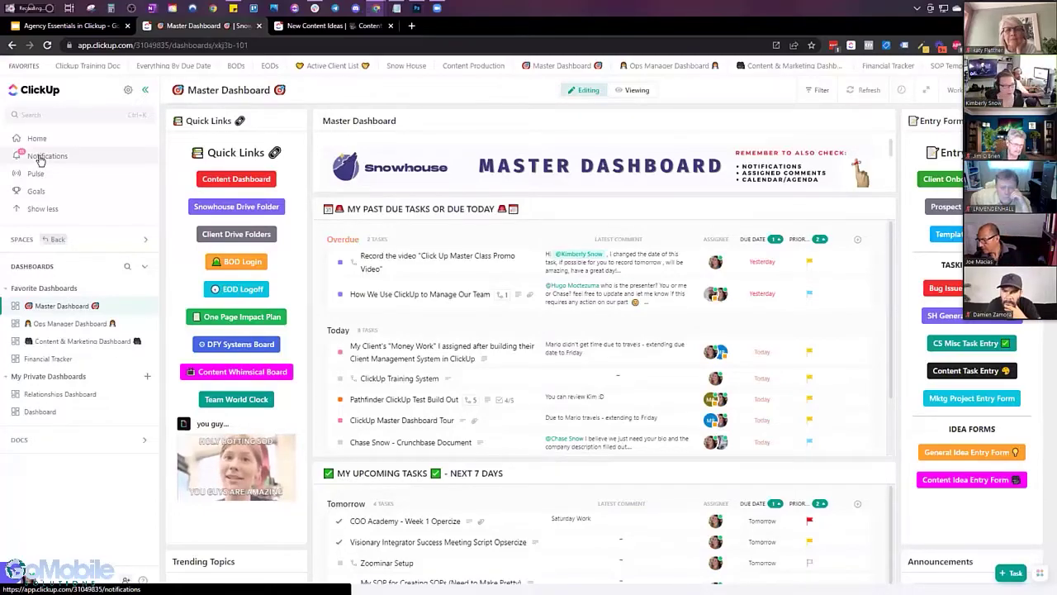
left_click(145, 92)
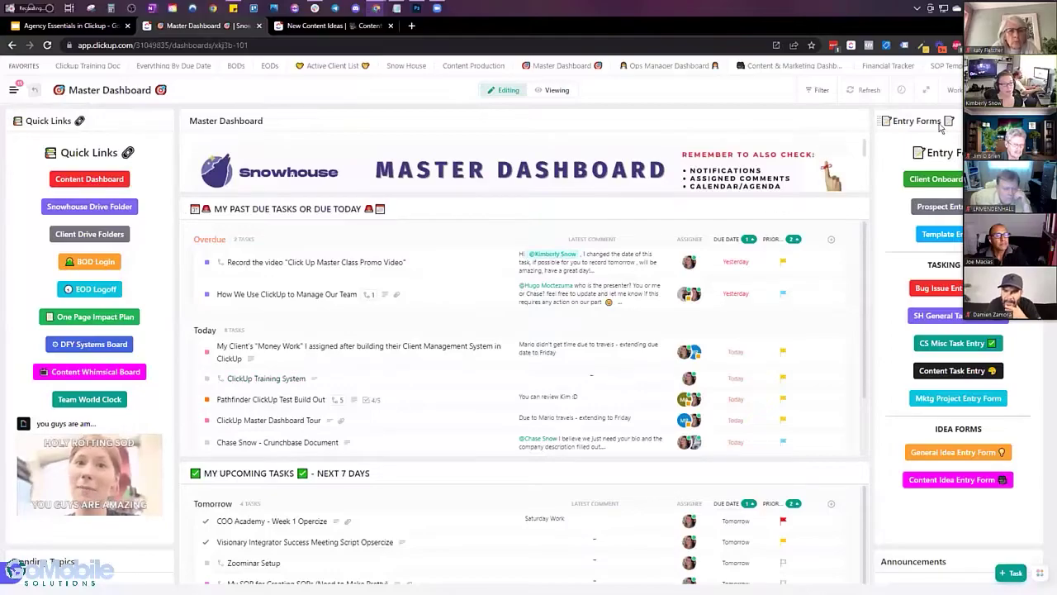
View the prospect entry form linked from the dashboard's Entry Forms, and return to the Master Dashboard
left_click(959, 212)
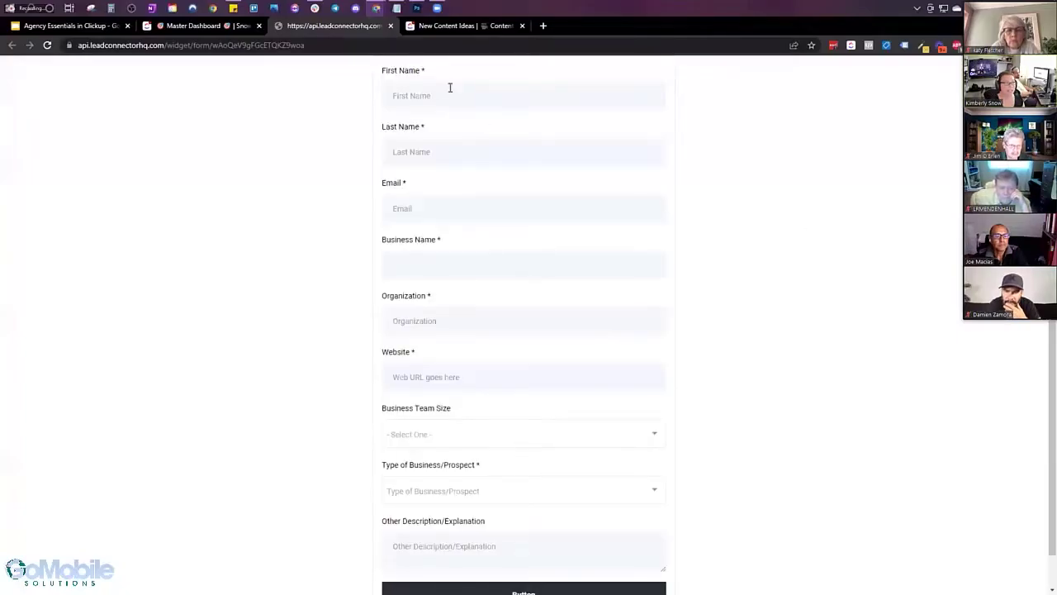
left_click(450, 87)
left_click(773, 137)
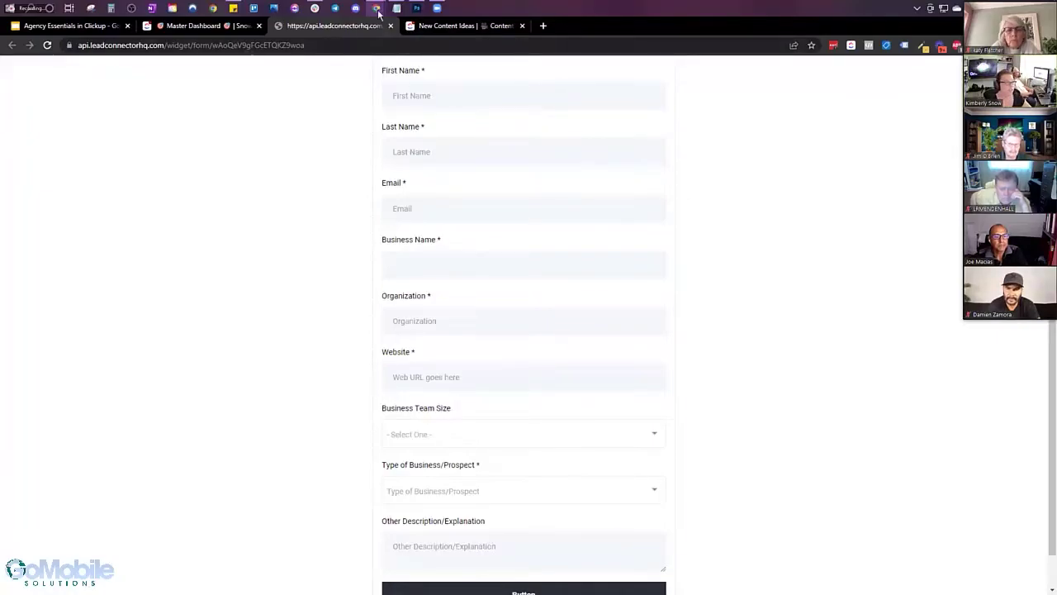
key("ctrl+w")
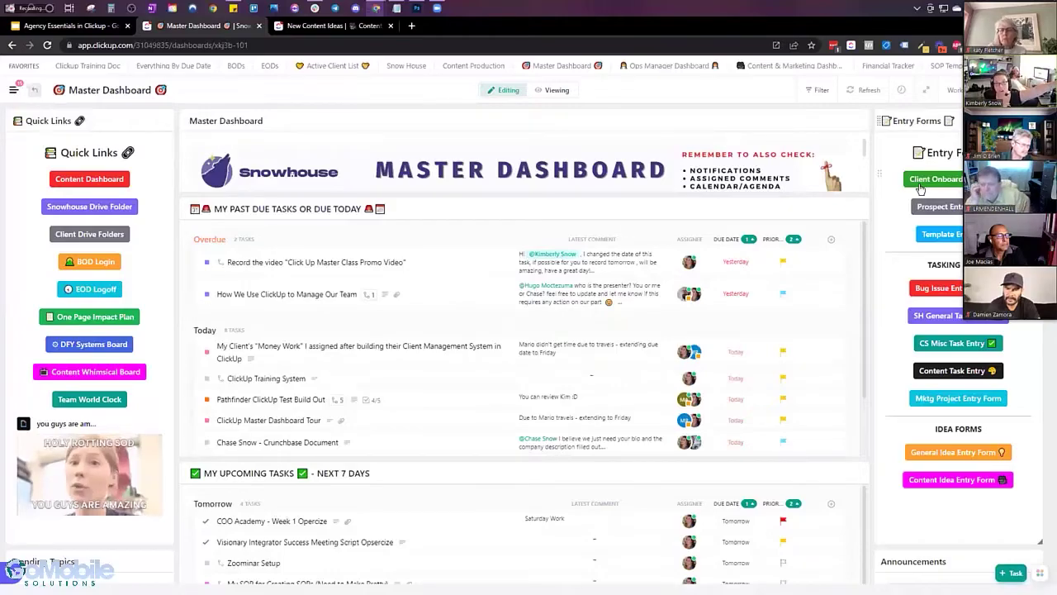
View the Snowhouse Drive Folder and the Client Drive Folders from the Quick Links, closing each to return to the dashboard
left_click(91, 211)
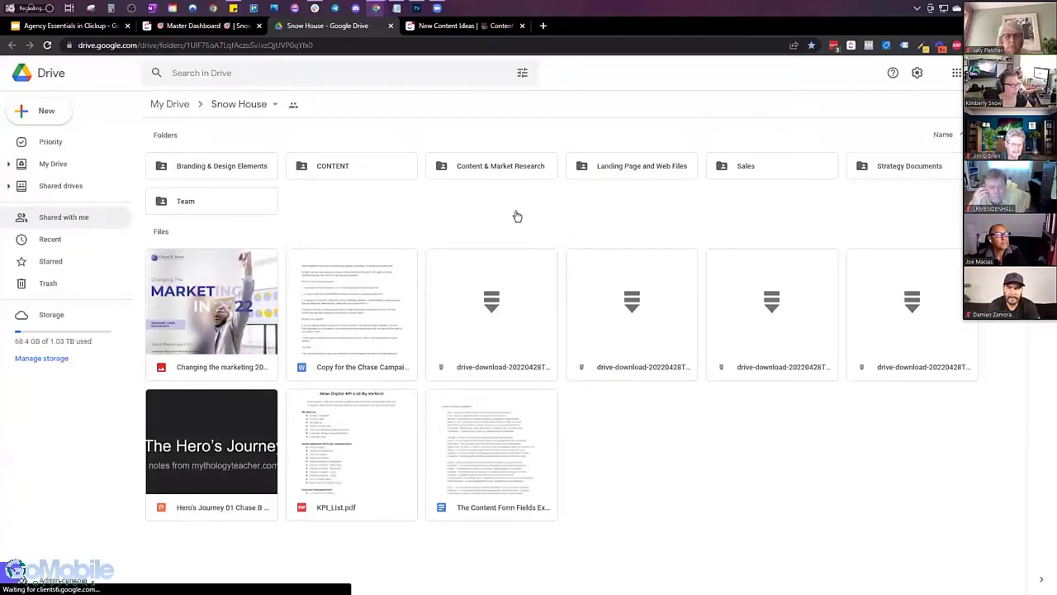
key("ctrl+w")
left_click(71, 236)
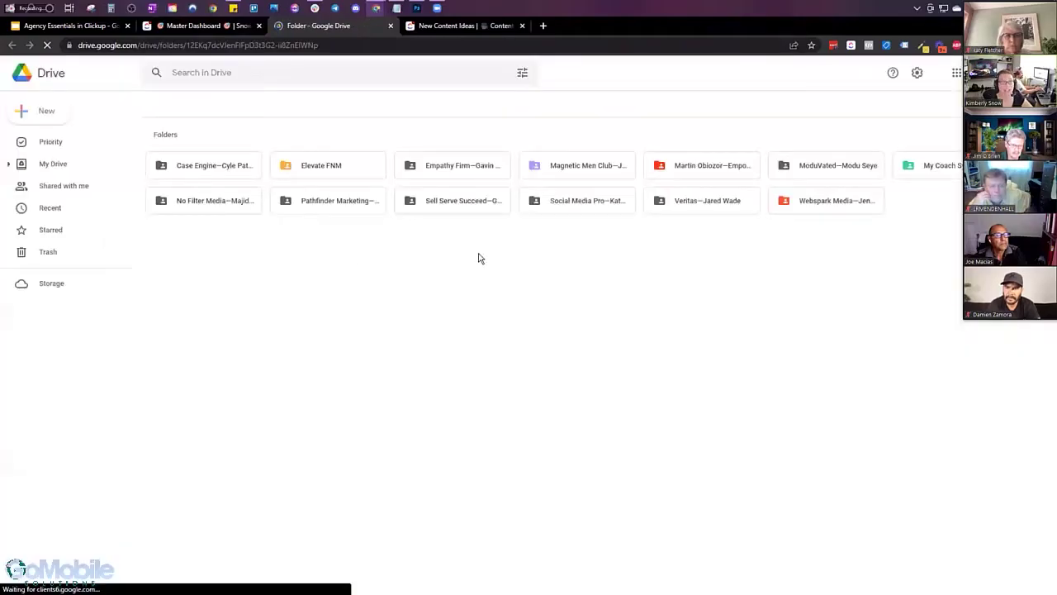
left_click_drag(190, 351, 926, 337)
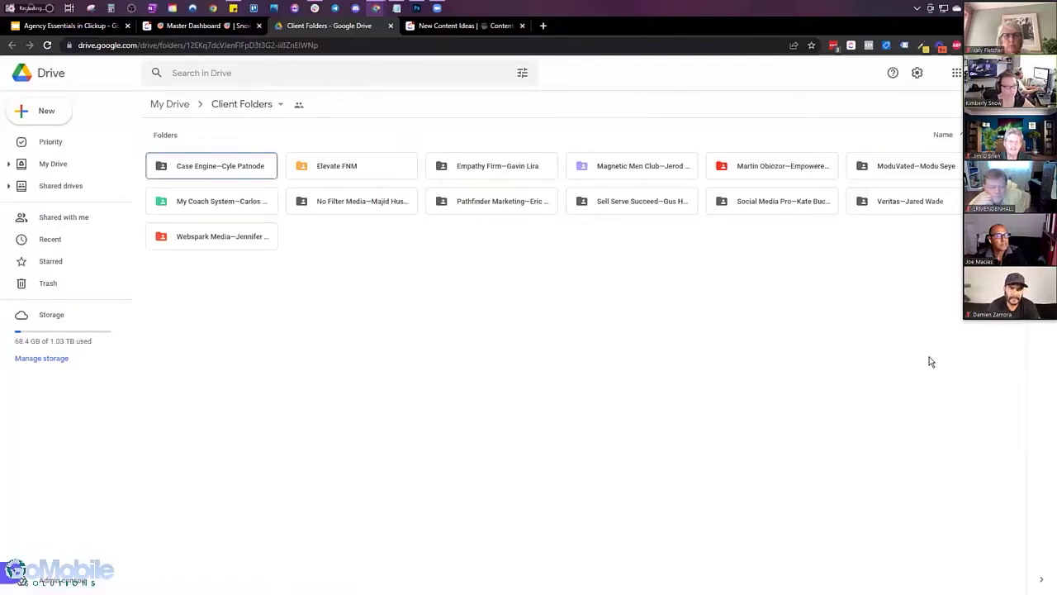
key("ctrl+w")
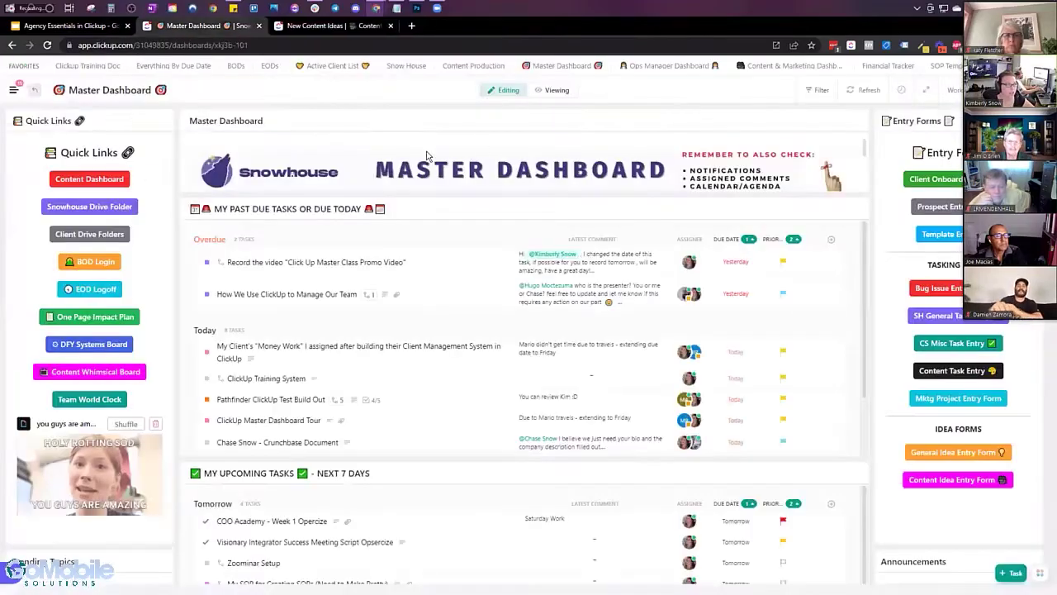
Open the BOD Login form from the Quick Links and answer the notifications question with "No, but I'm going to NOW"
left_click(107, 265)
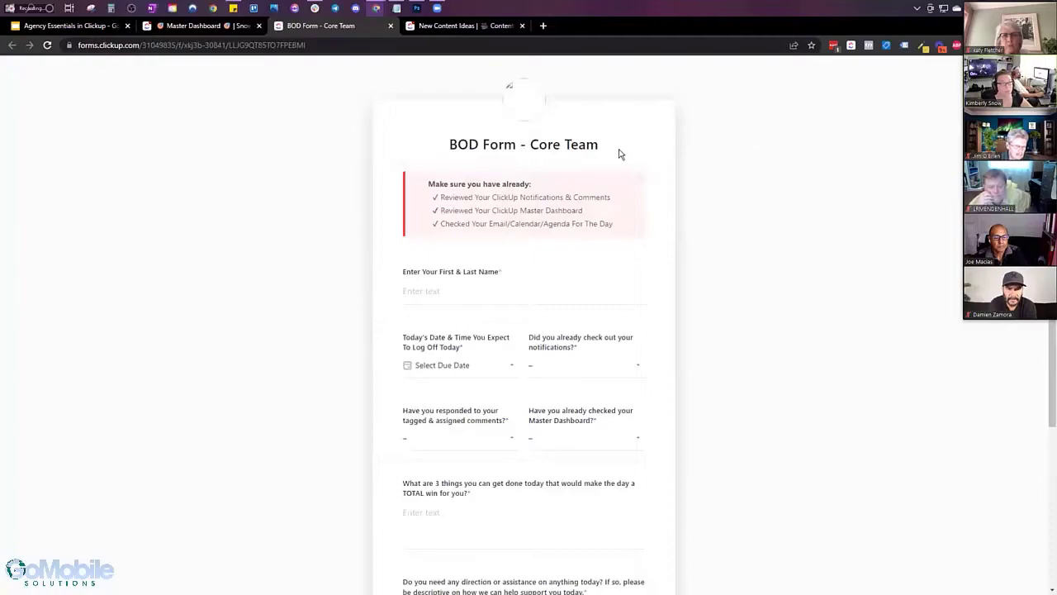
scroll(452, 269, "down", 1)
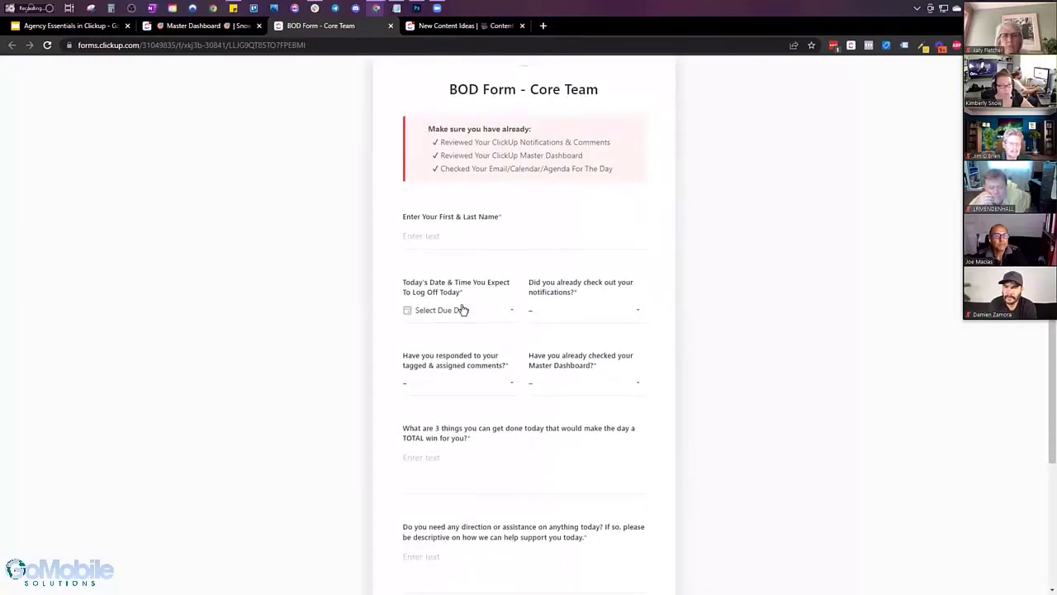
left_click(553, 309)
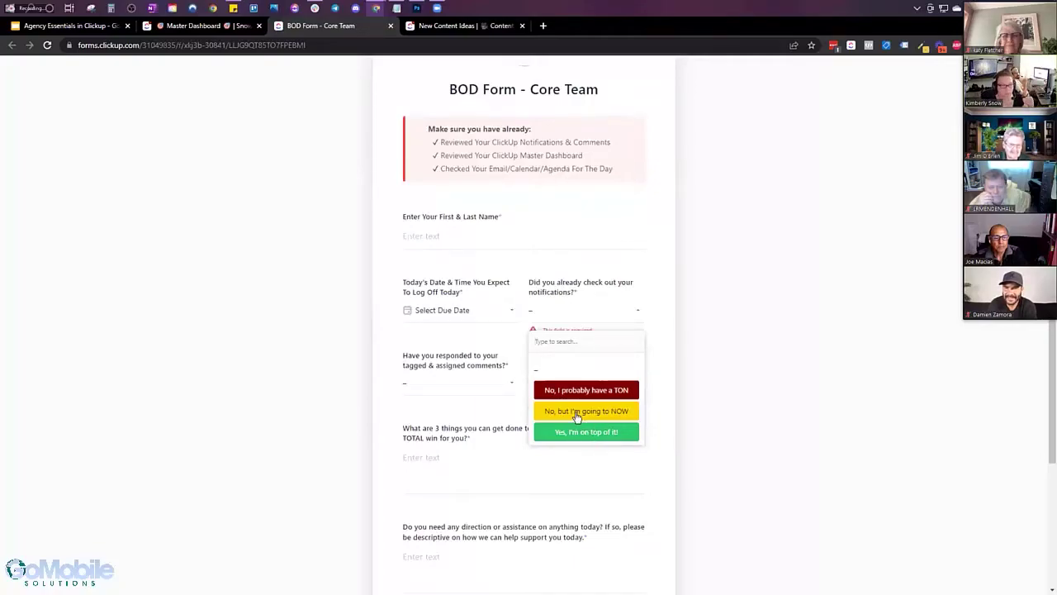
left_click(577, 413)
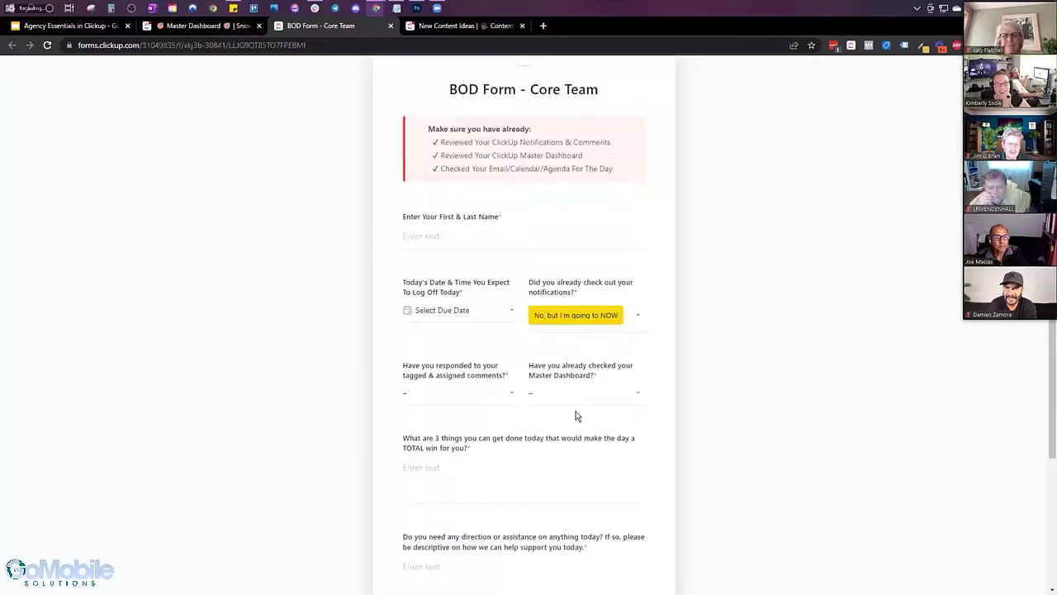
Answer the comments question "No, but I'm going to NOW!" and the Master Dashboard question "Not yet, but going to NOW!", and leave the form unsubmitted
left_click(487, 396)
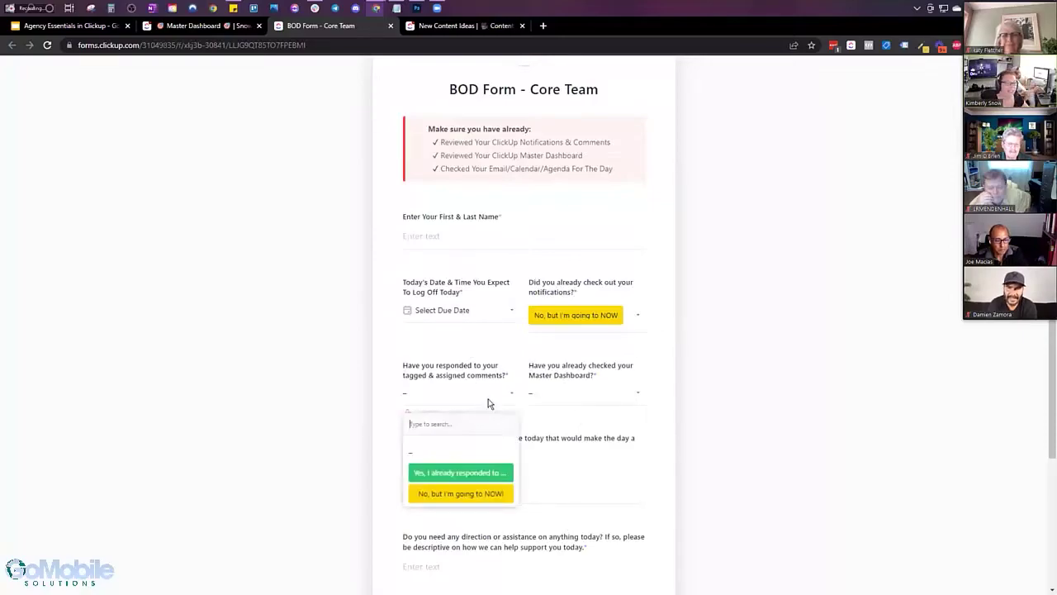
left_click(481, 496)
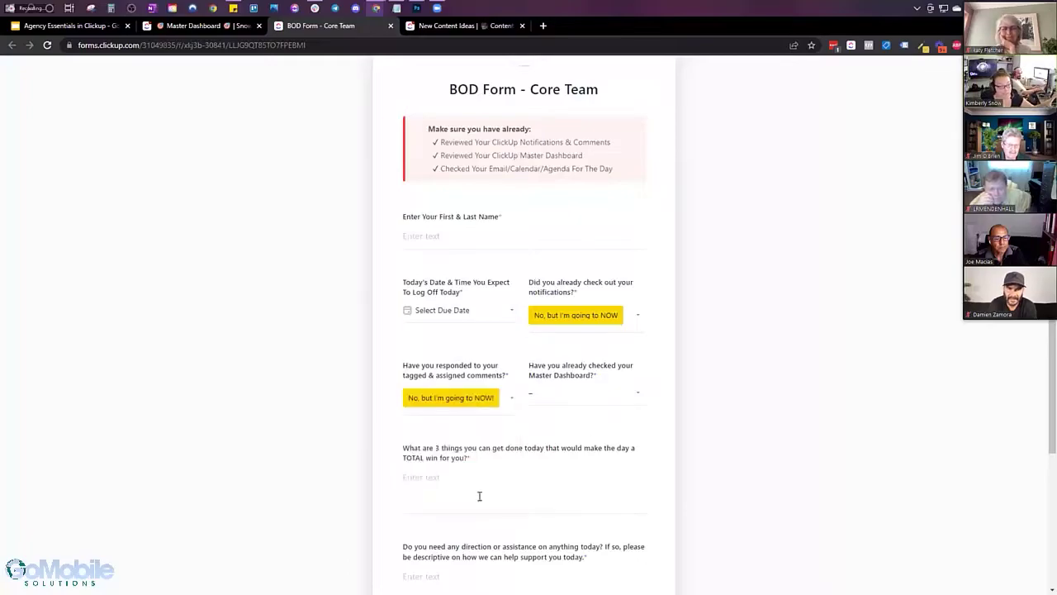
left_click(560, 393)
left_click(586, 494)
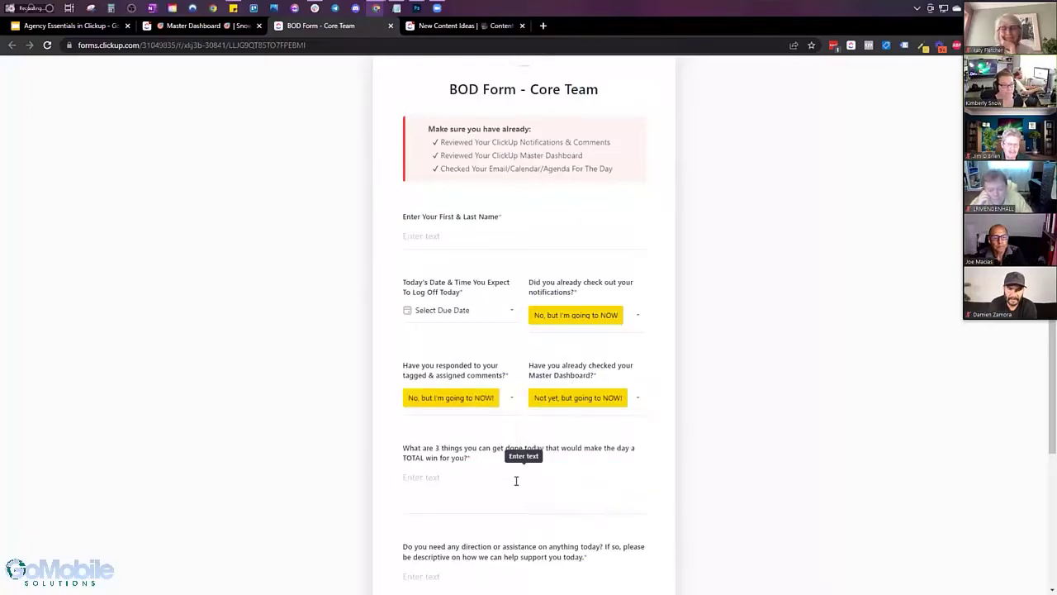
scroll(717, 405, "down", 2)
key("Tab")
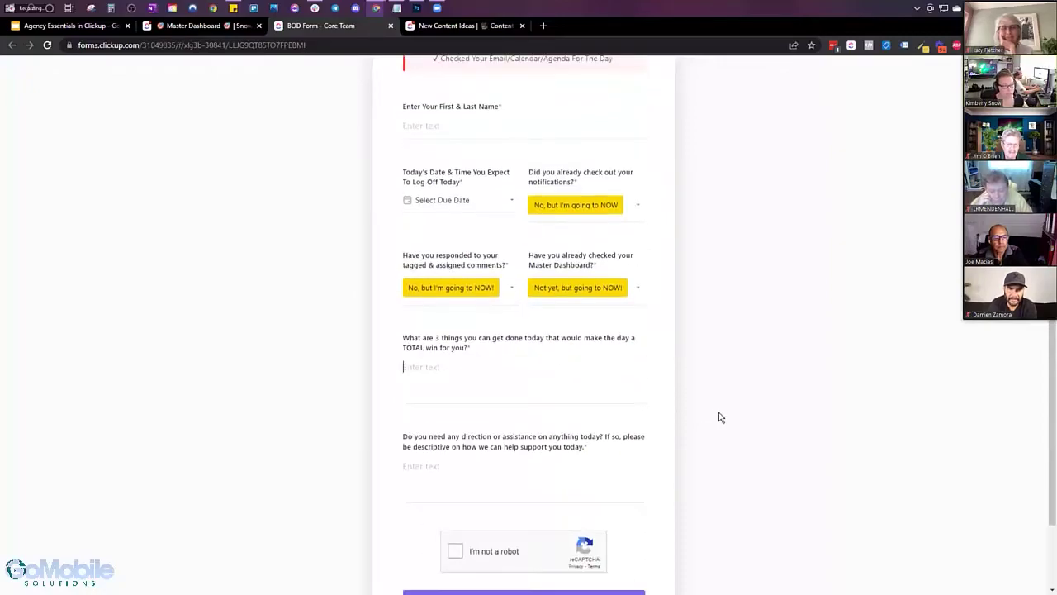
left_click(202, 26)
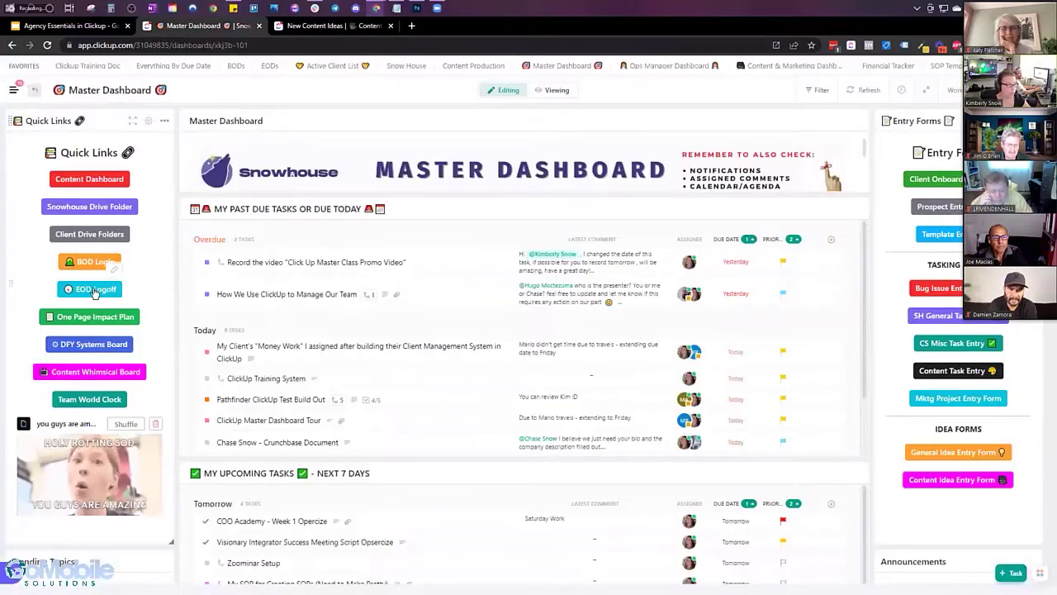
View the EOD Logoff form from the Quick Links, reading its end-of-day questions, and close it unsubmitted to return to the Master Dashboard
left_click(459, 232)
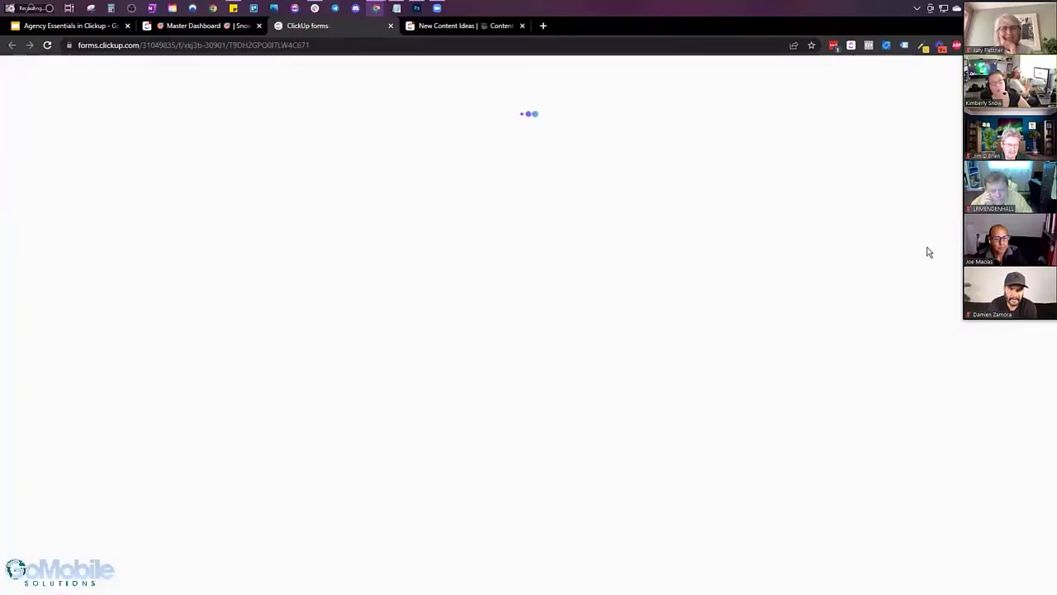
scroll(606, 338, "down", 2)
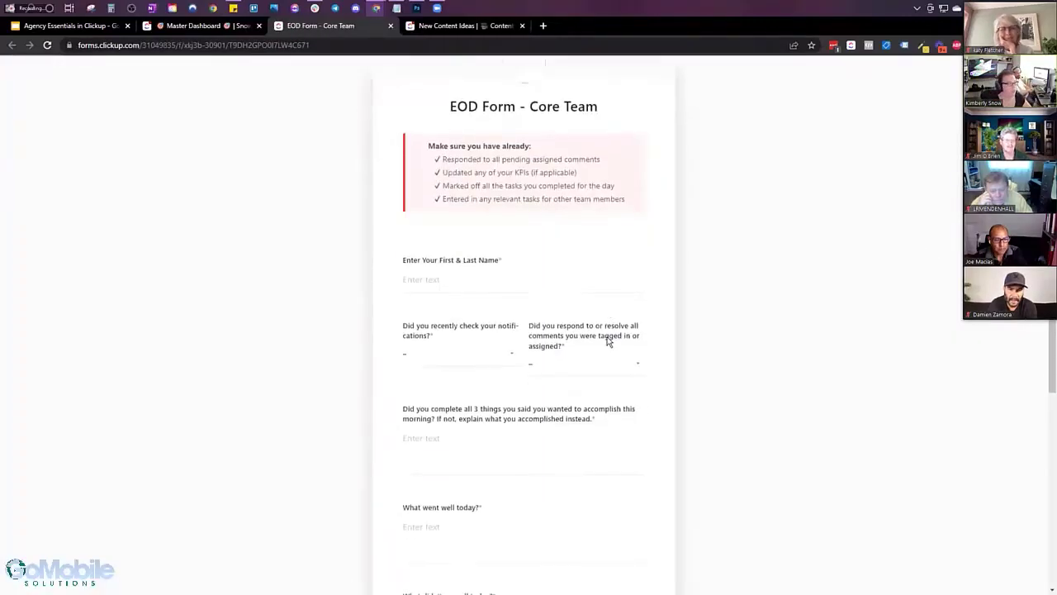
left_click_drag(445, 285, 638, 293)
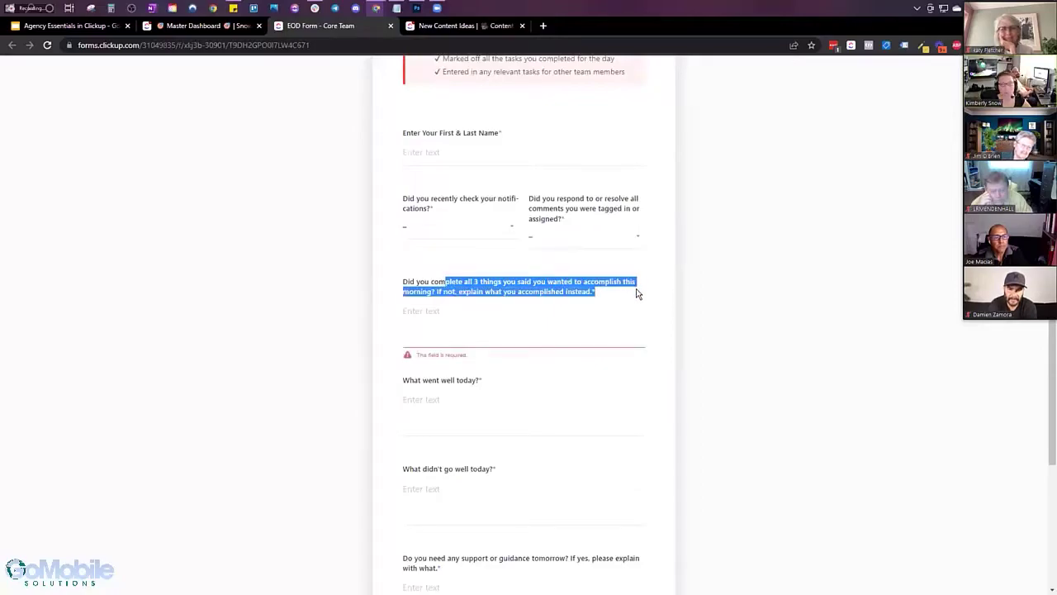
left_click(278, 472)
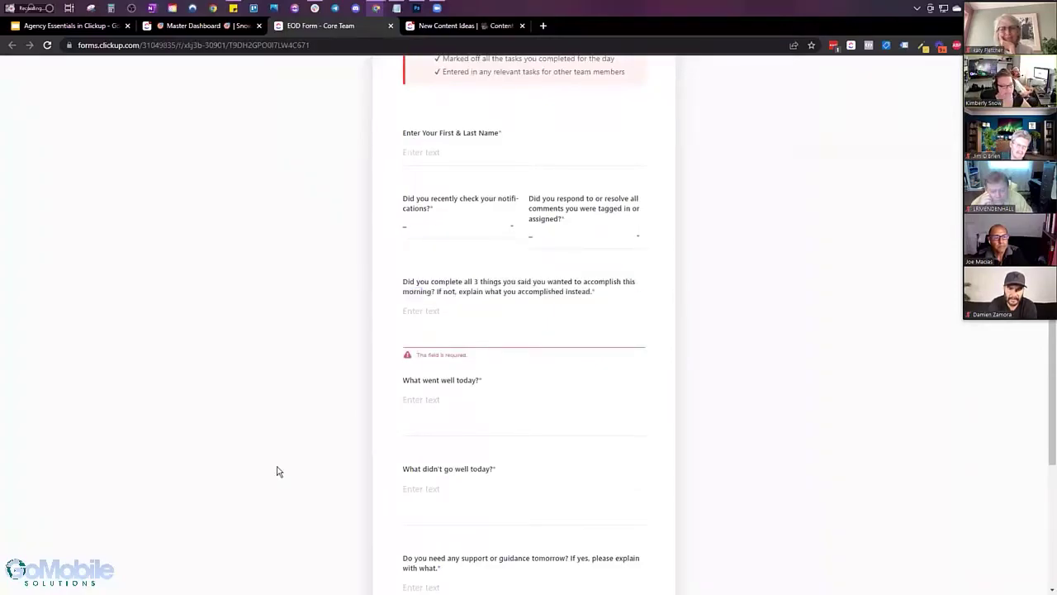
scroll(516, 431, "down", 1)
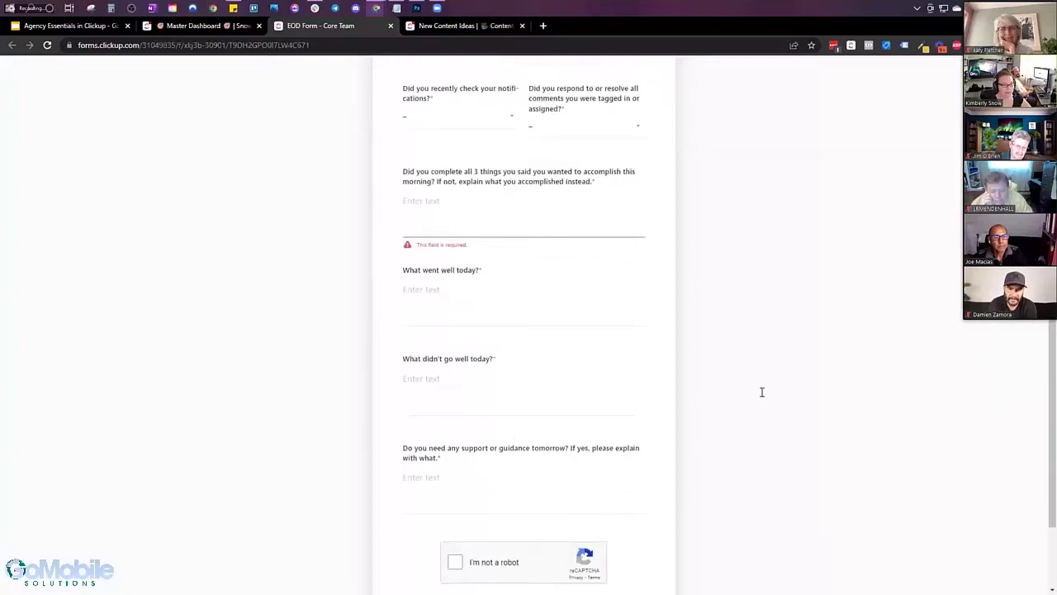
key("ctrl+w")
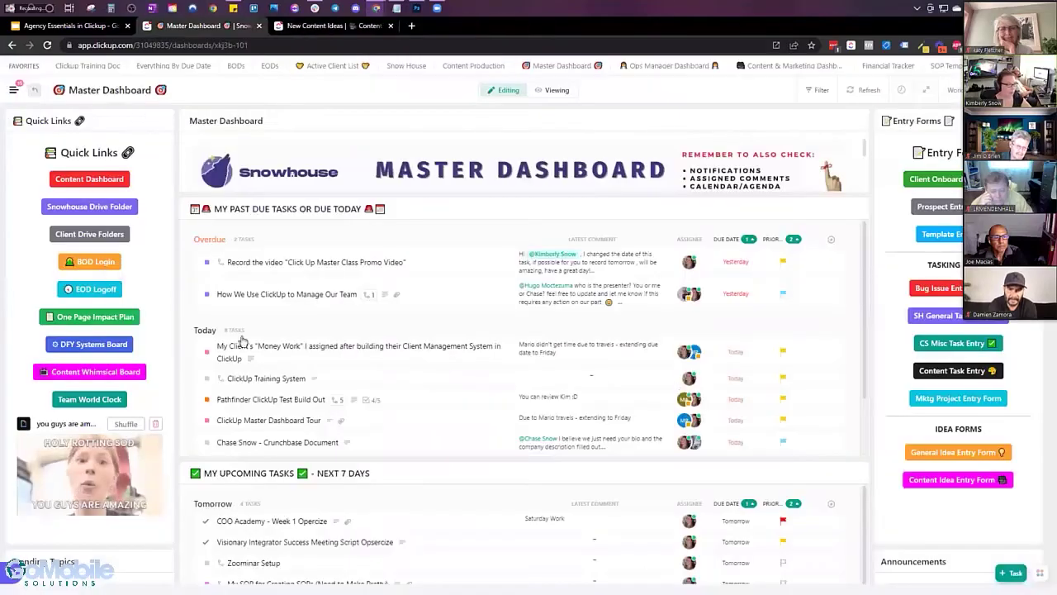
Open the One Page Impact Plan from the Quick Links, review its objective, vision, market positioning and core values, and return to the dashboard
left_click(122, 319)
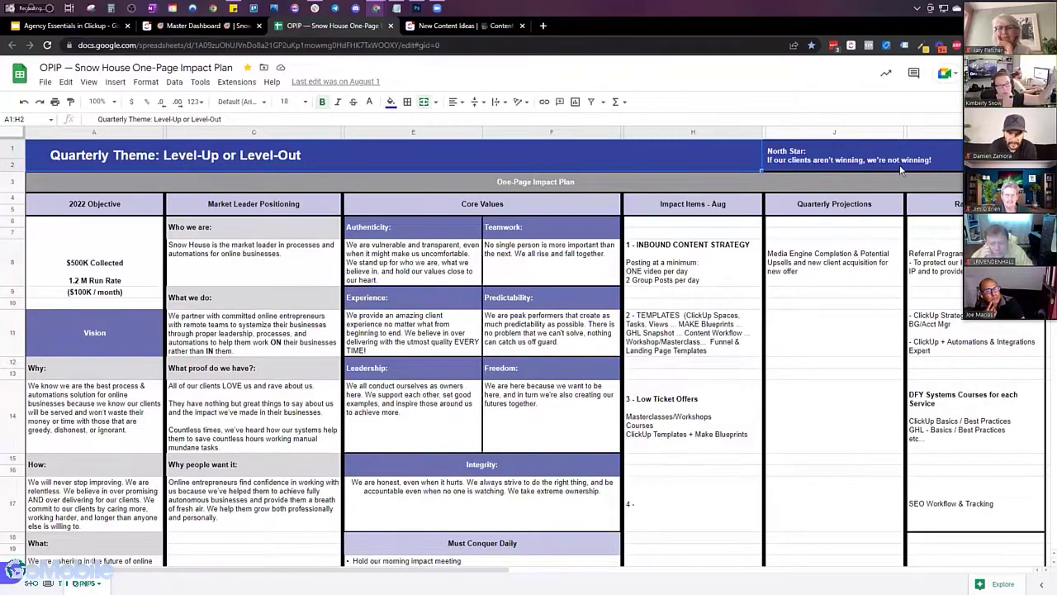
left_click(108, 271)
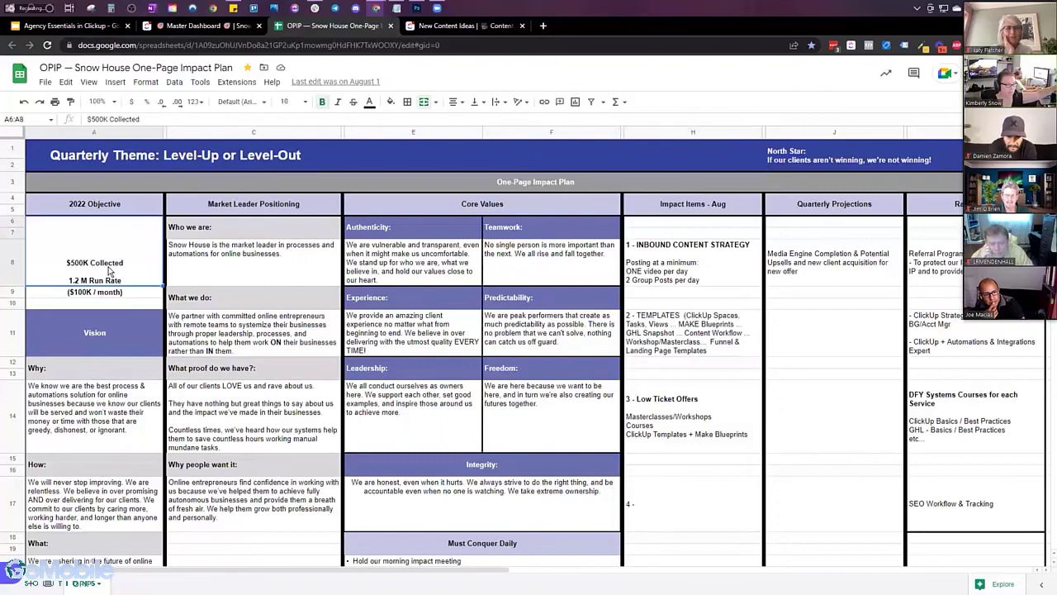
left_click(70, 353)
left_click(245, 213)
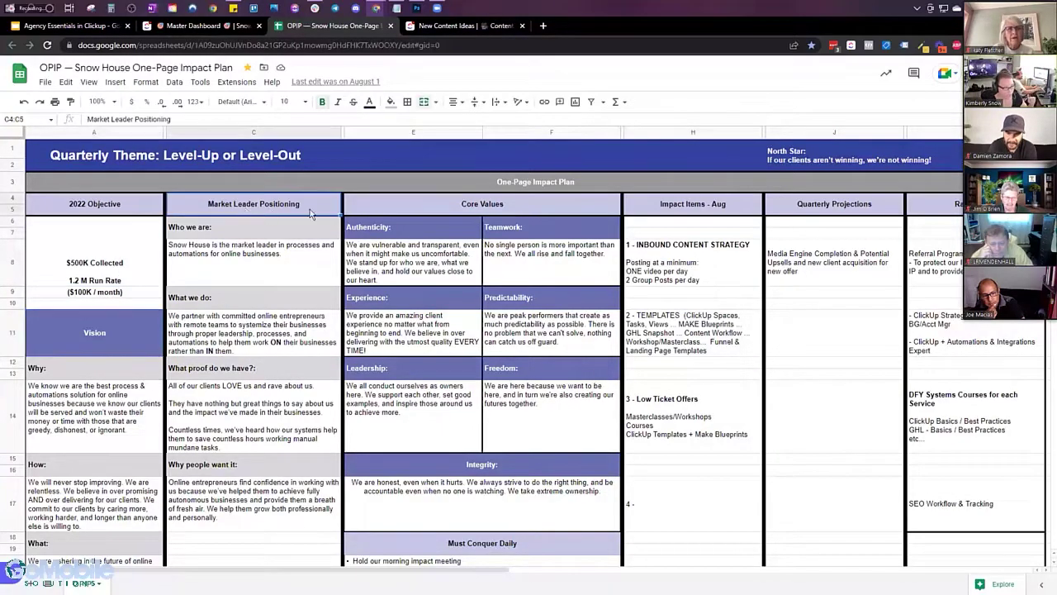
left_click(510, 207)
left_click_drag(423, 235, 515, 493)
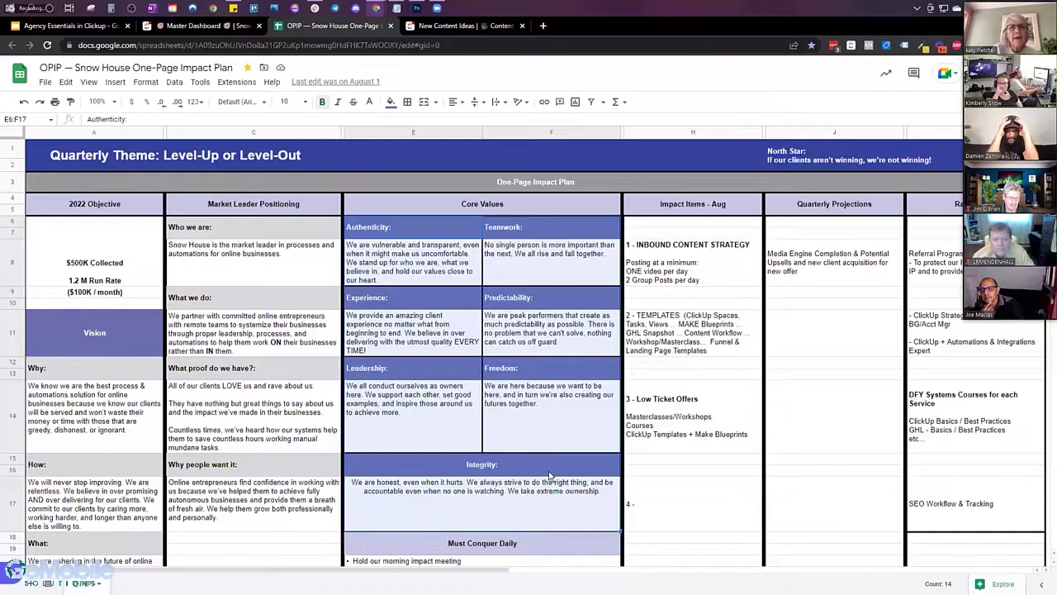
mouse_move(966, 13)
left_mouse_down()
mouse_move(1049, 24)
mouse_move(942, 15)
mouse_move(966, 11)
left_mouse_up()
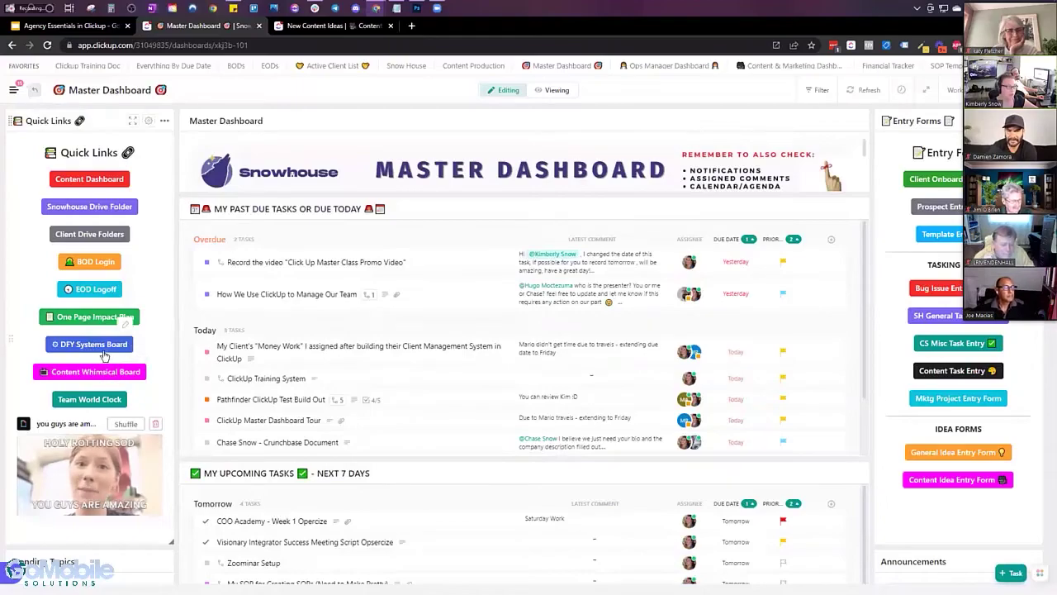
Open the DFY Systems Board from the Quick Links, survey the whole board of diagrams, and leave it
left_click(104, 355)
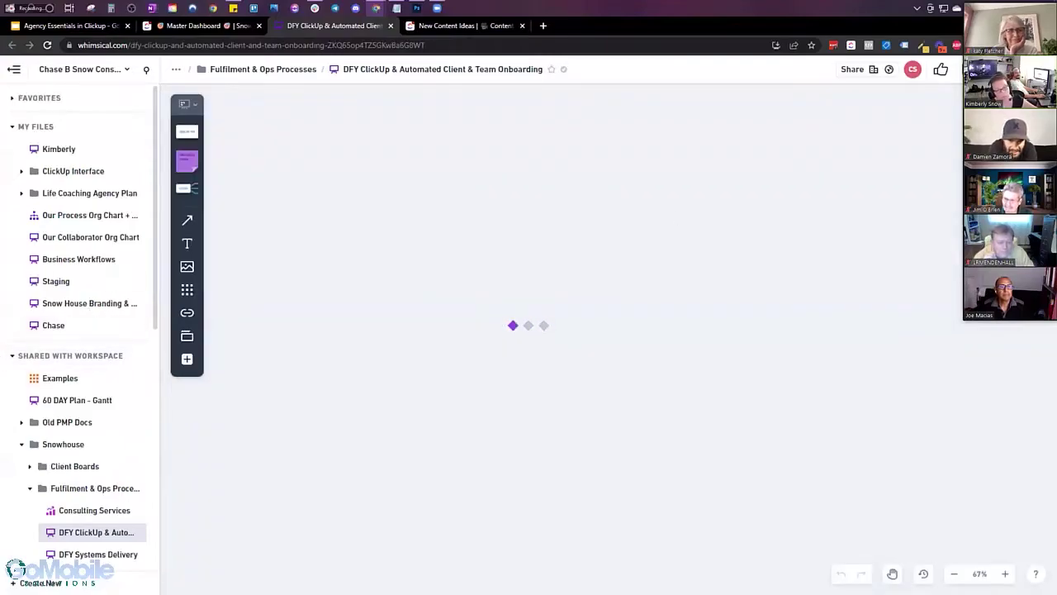
scroll(616, 278, "down", 5)
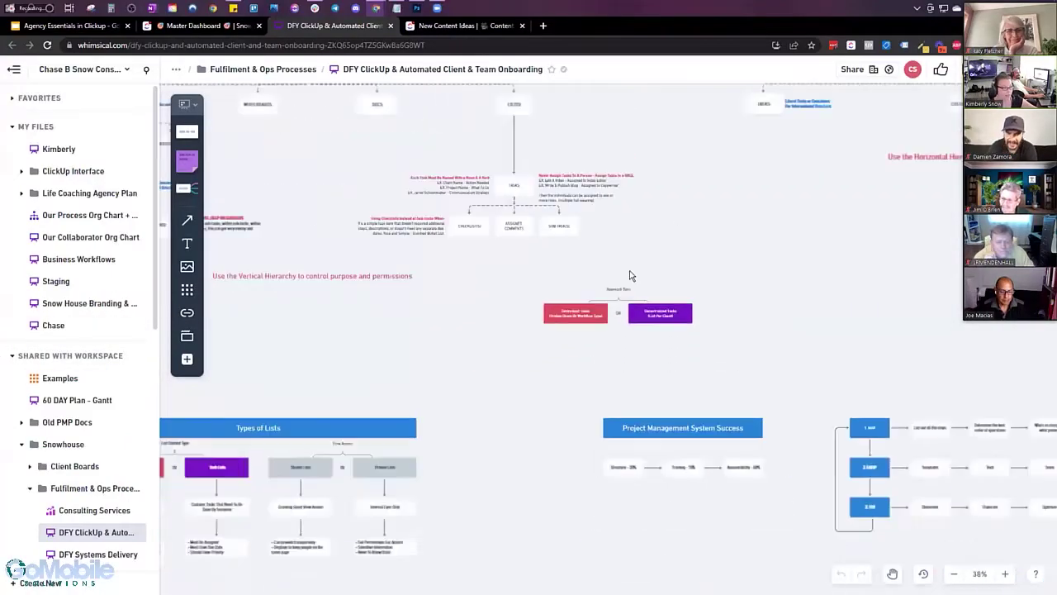
scroll(755, 264, "down", 5)
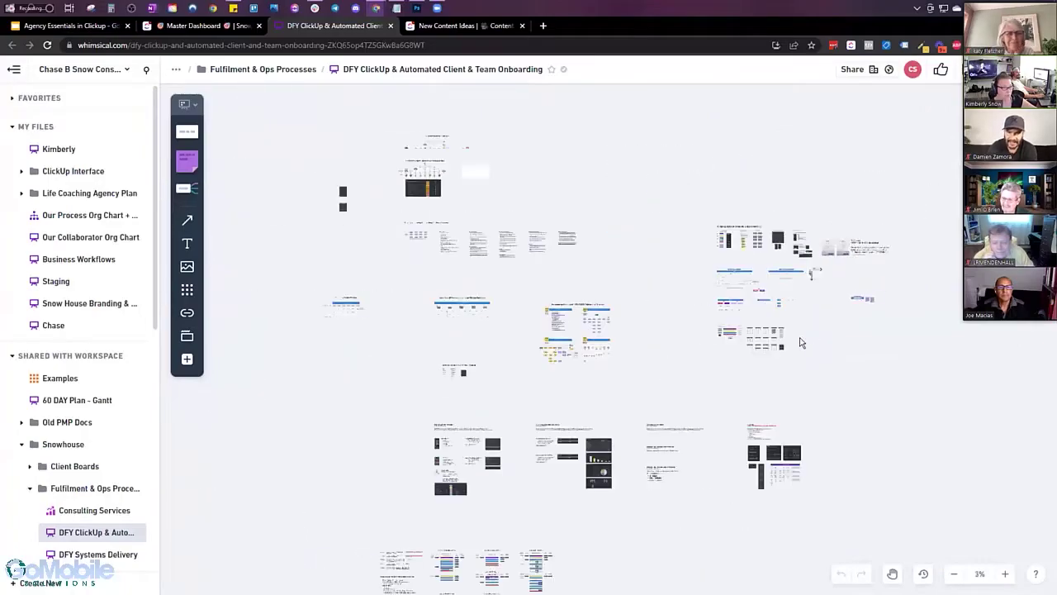
scroll(755, 414, "up", 3)
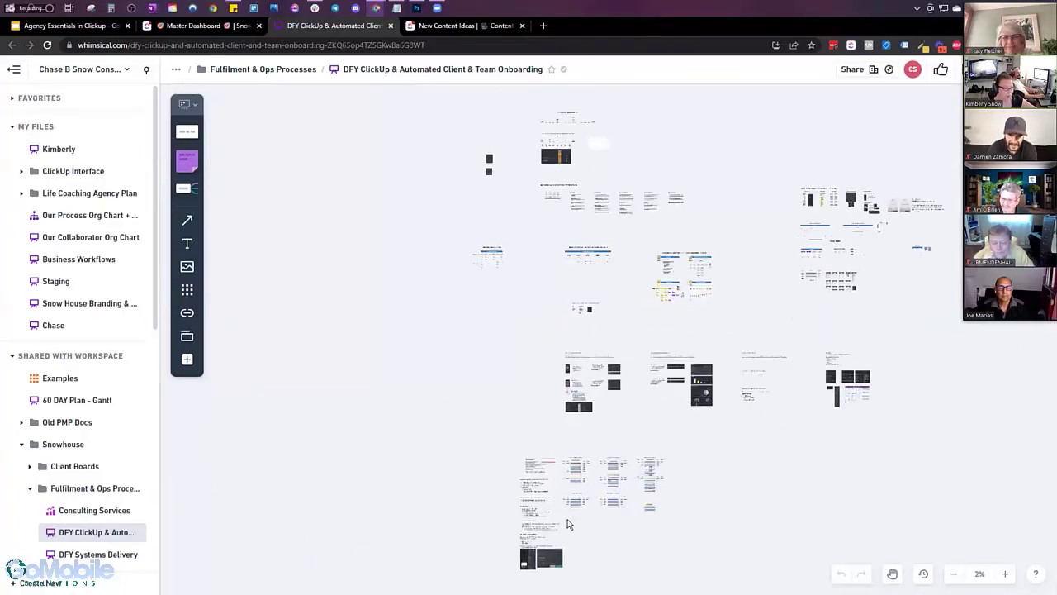
scroll(587, 501, "up", 1)
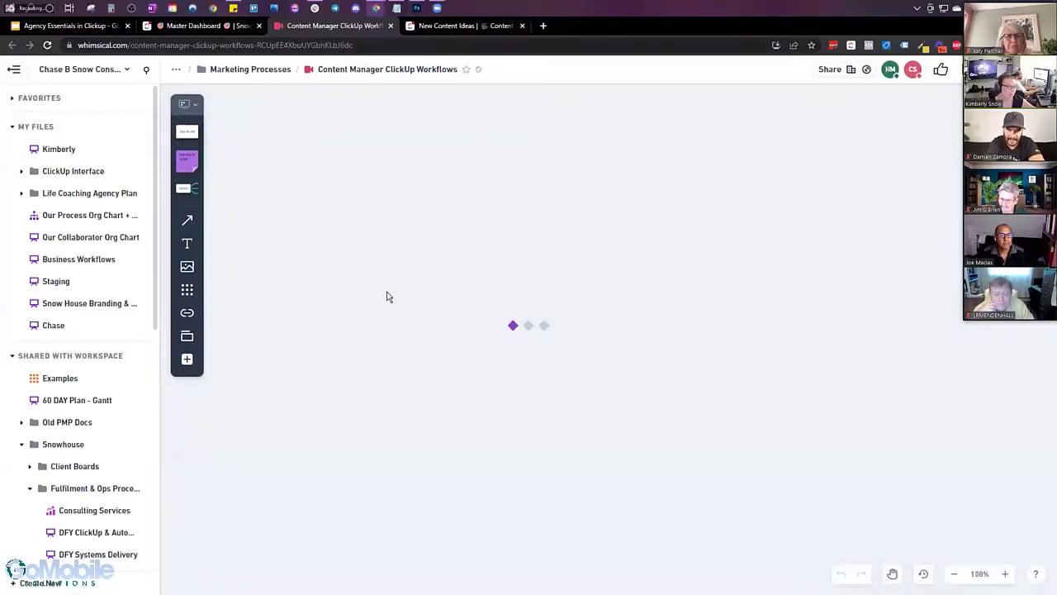
Examine the Content Whimsical Board's workflows and 6 Step Customer Journey, and the Team World Clock, closing each to return to the dashboard
scroll(785, 379, "down", 10)
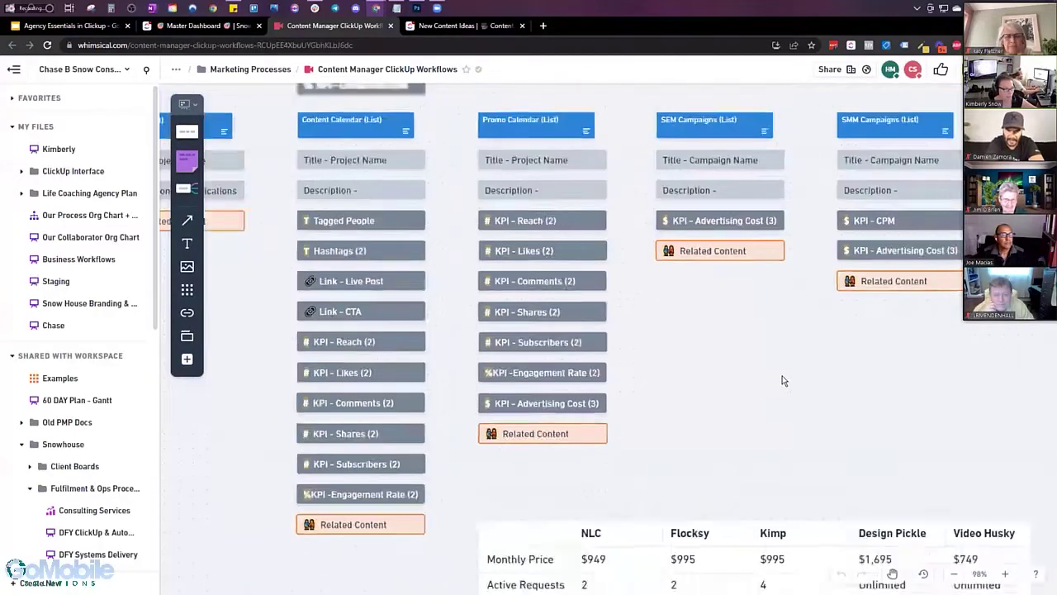
scroll(773, 398, "down", 4)
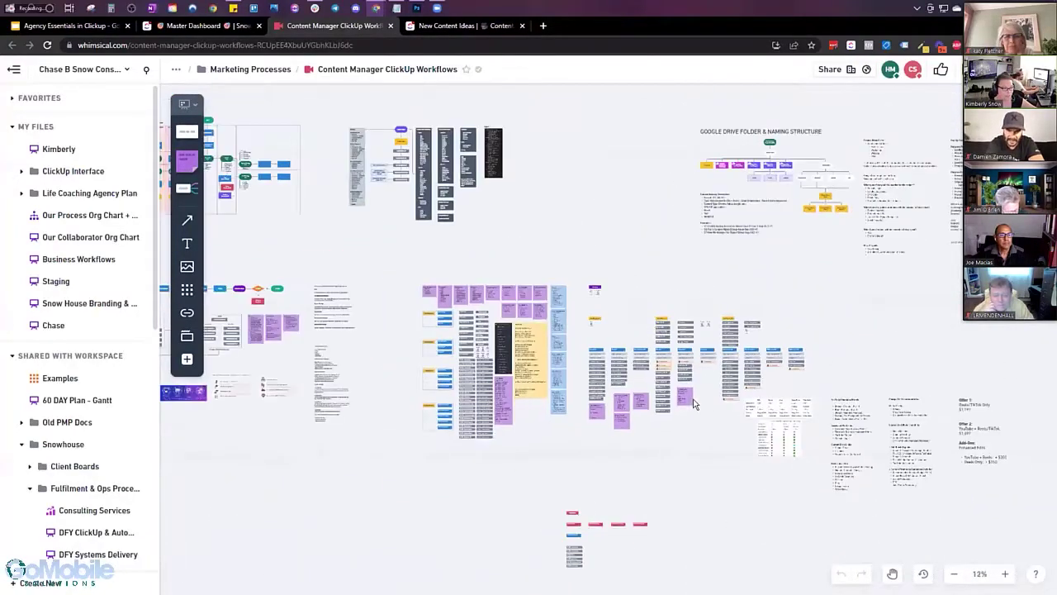
scroll(404, 366, "up", 3)
scroll(404, 366, "up", 7)
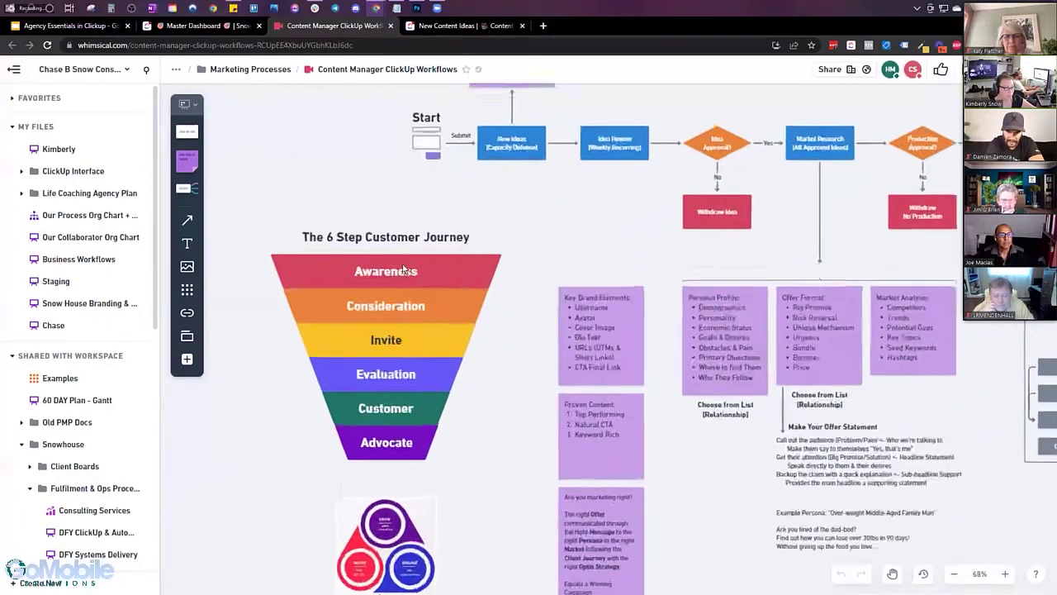
scroll(414, 364, "up", 2)
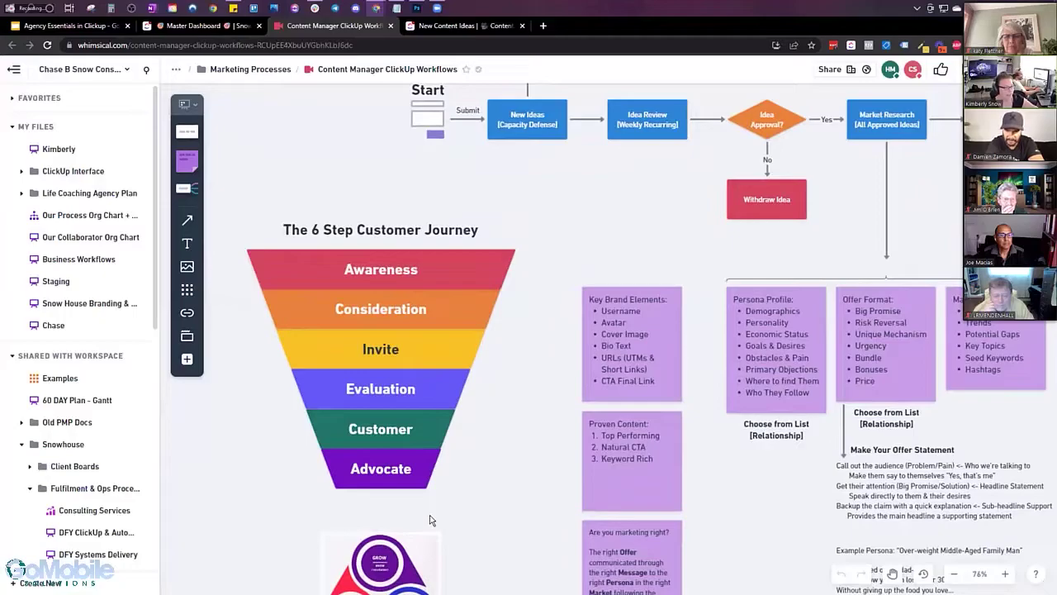
key("ctrl+w")
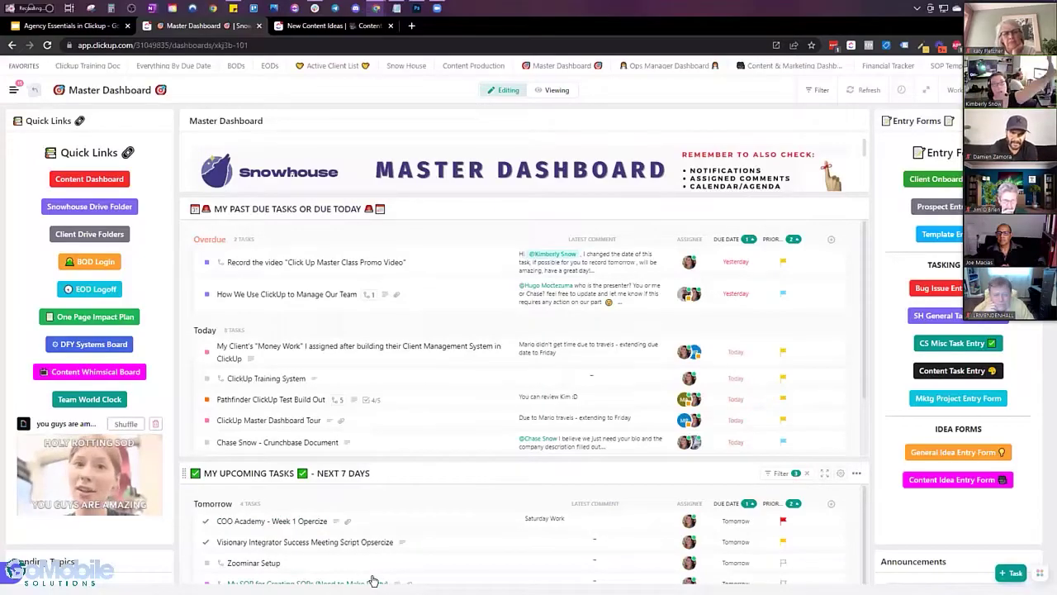
left_click(77, 397)
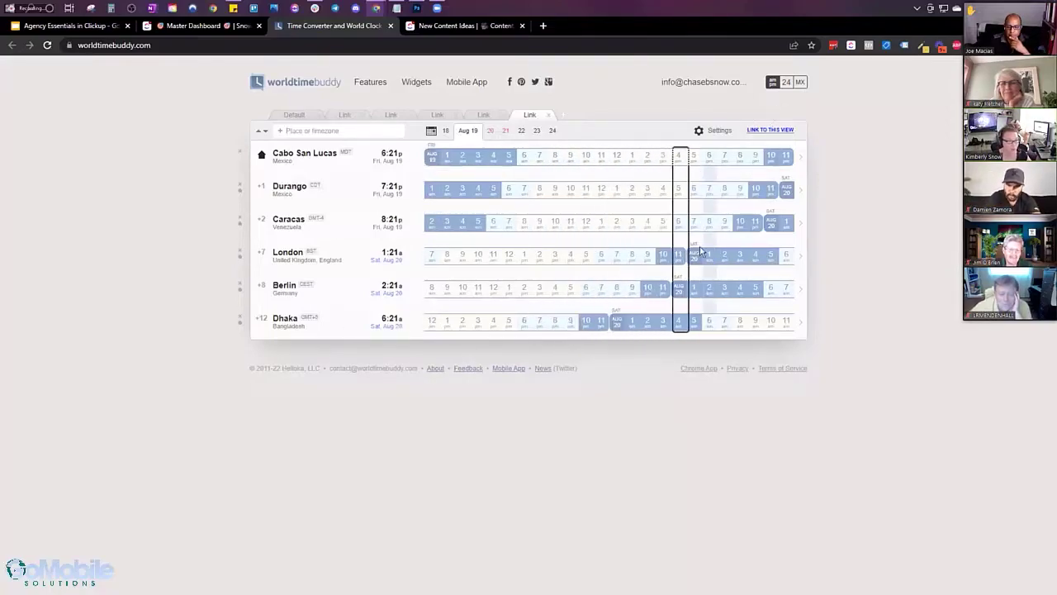
key("ctrl+w")
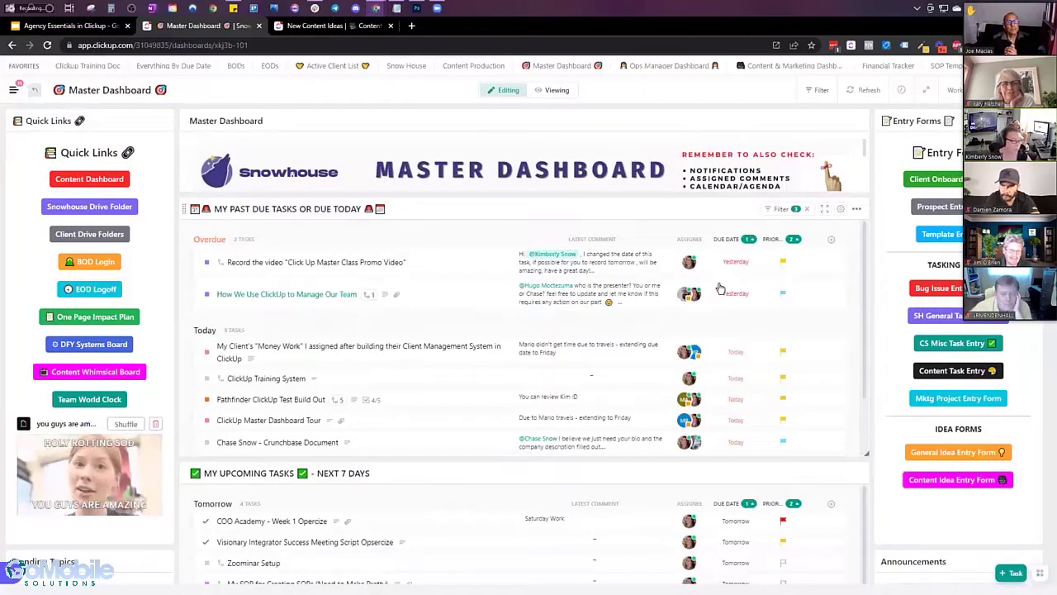
Replace the GIF under the Quick Links with a Giphy GIF for "happy friday"
left_click(114, 428)
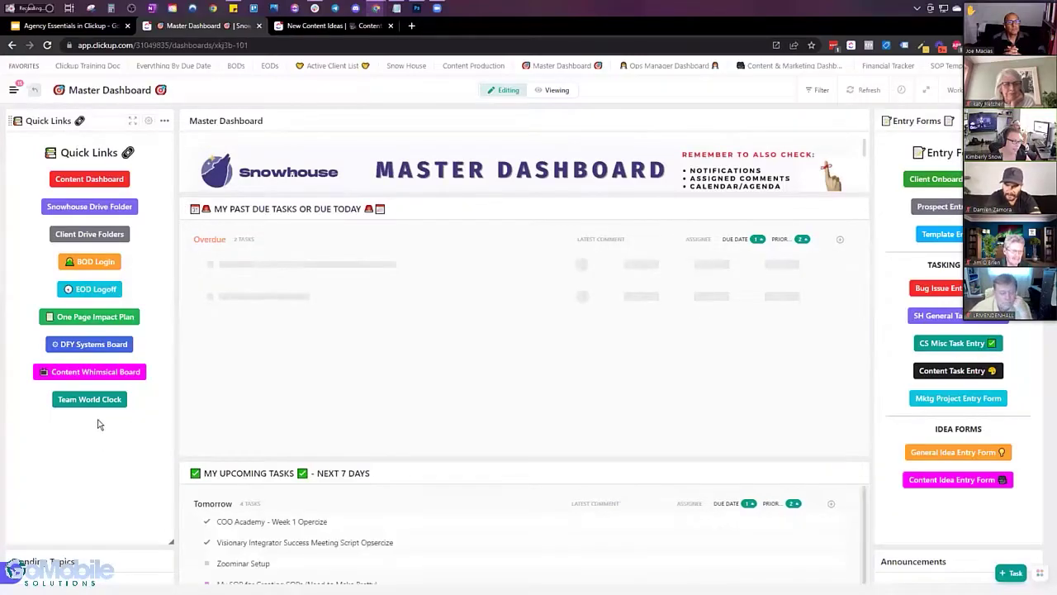
type("/gi")
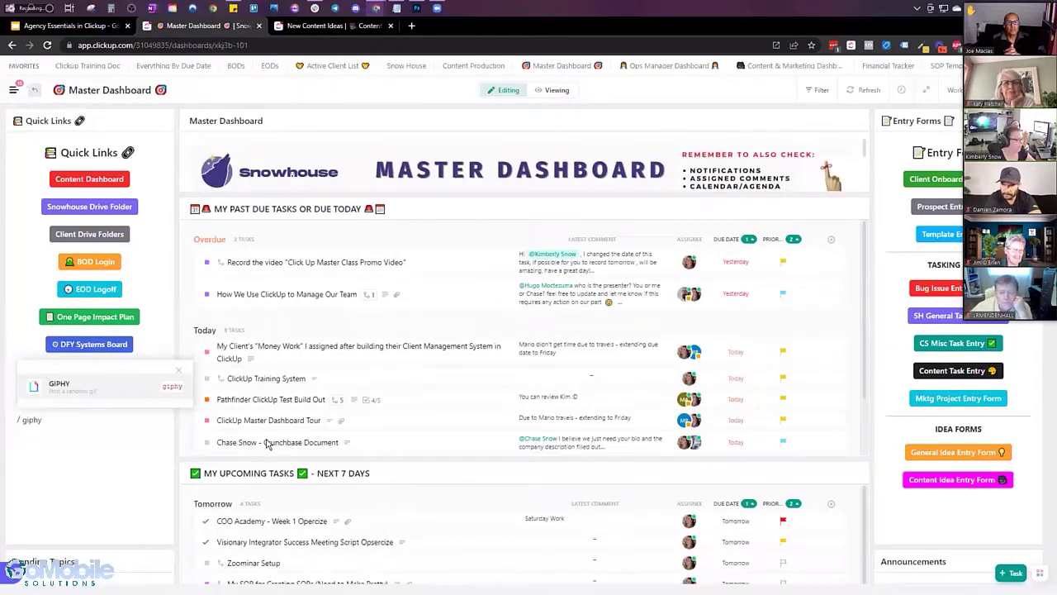
key("Return")
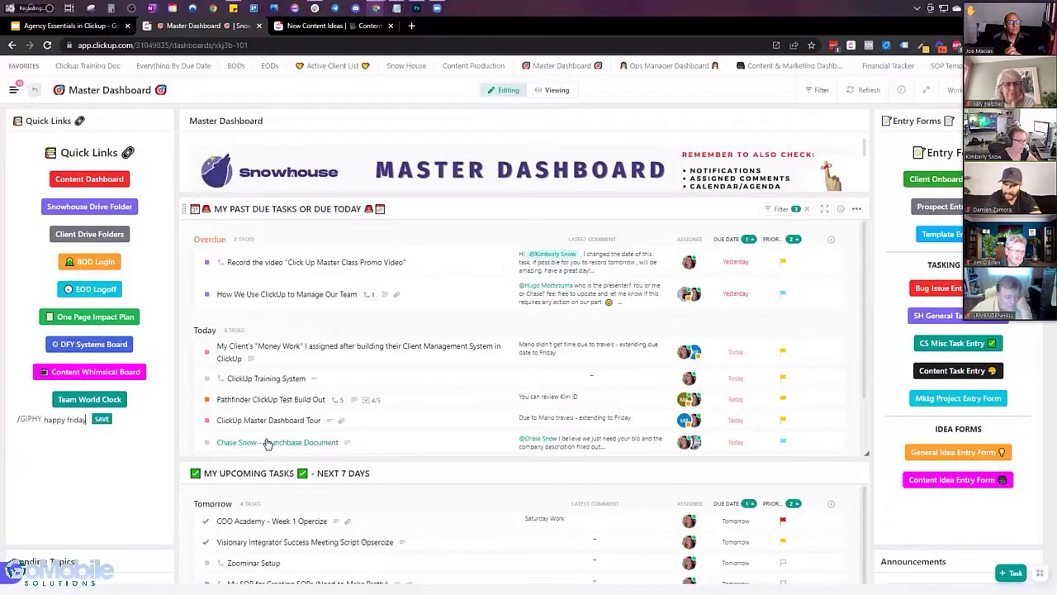
left_click(97, 420)
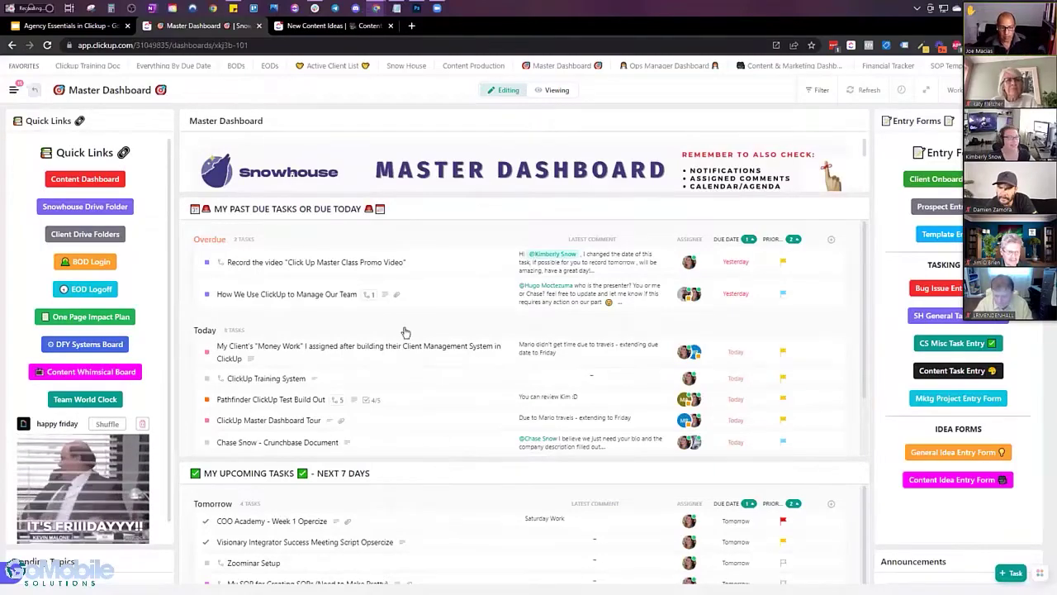
Open the clickup.com website in a new browser tab
left_click(412, 26)
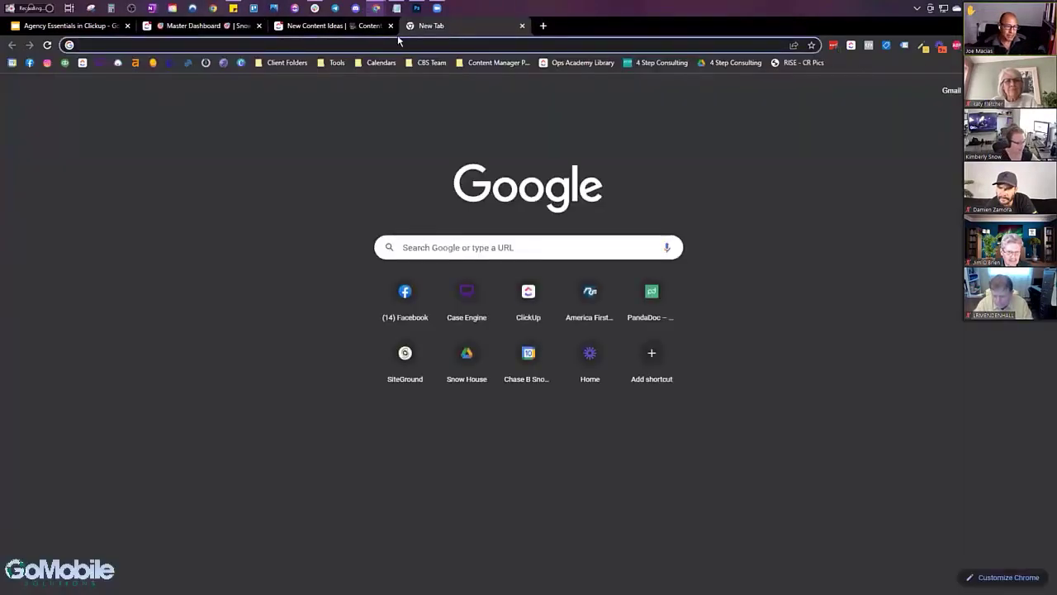
type("l")
key("BackSpace")
key("BackSpace")
type("clickup")
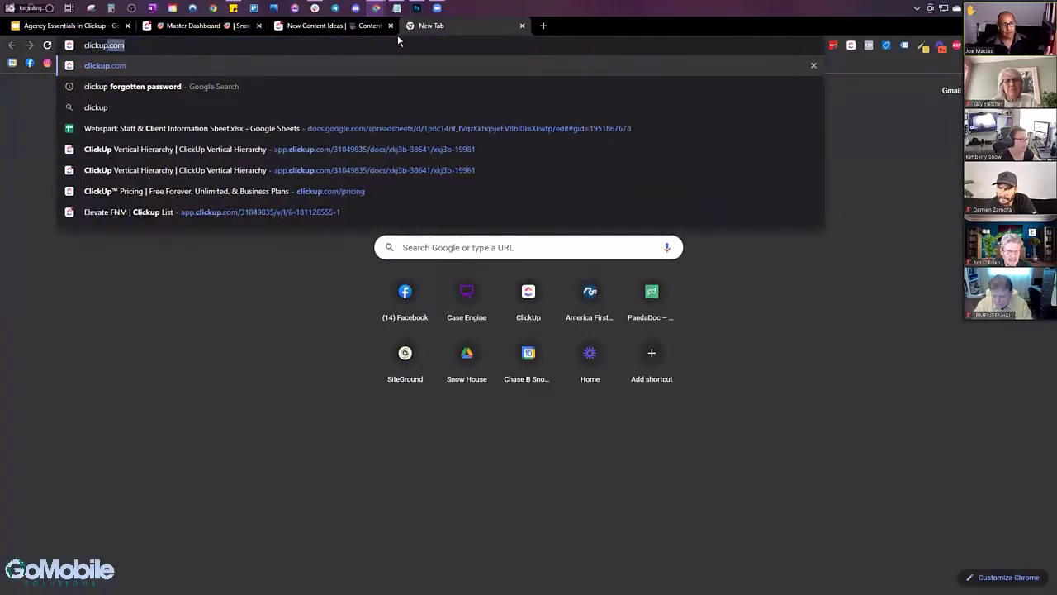
key("Return")
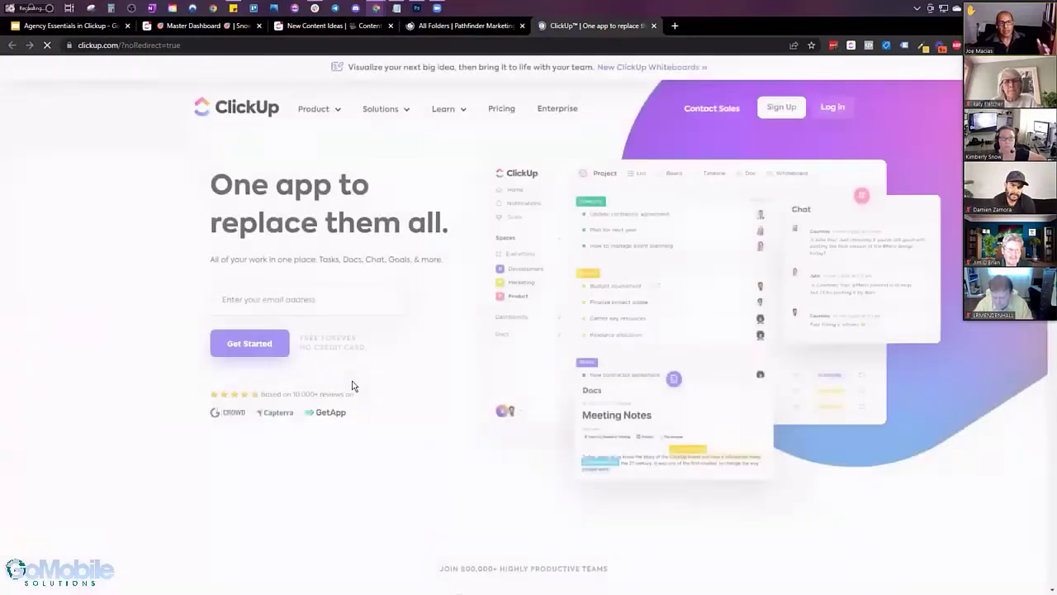
Compare ClickUp's pricing plans, switch the prices from yearly to monthly billing, and stop sharing the screen
left_click(511, 112)
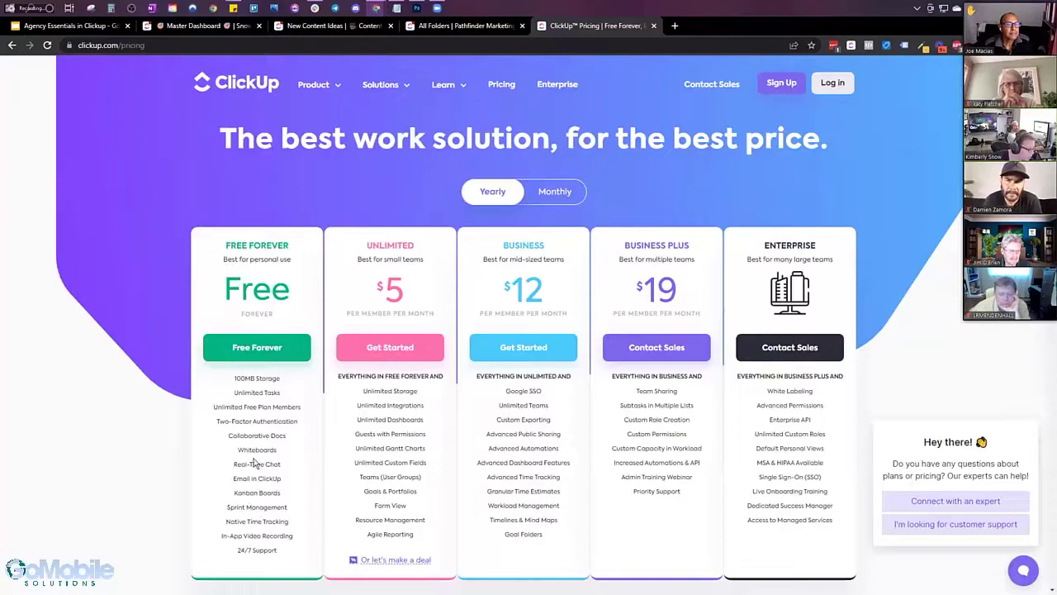
mouse_move(255, 394)
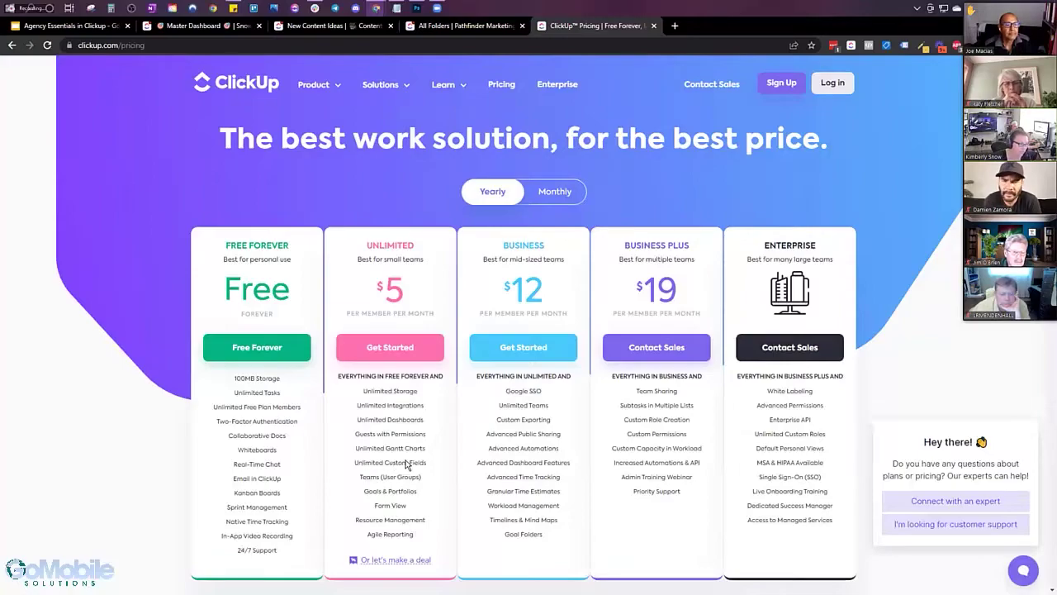
left_click(555, 194)
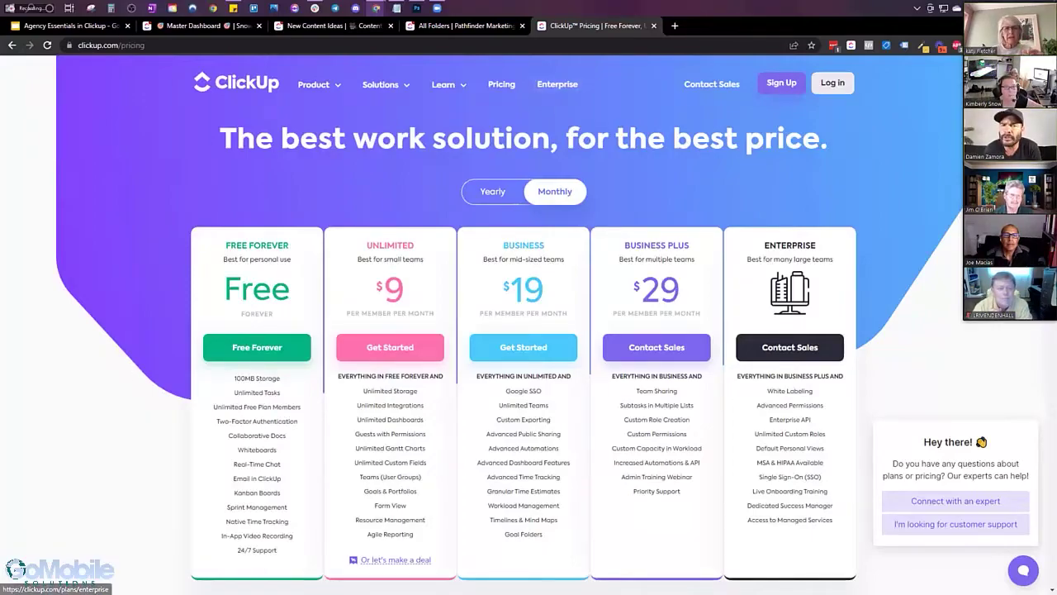
key("alt+s")
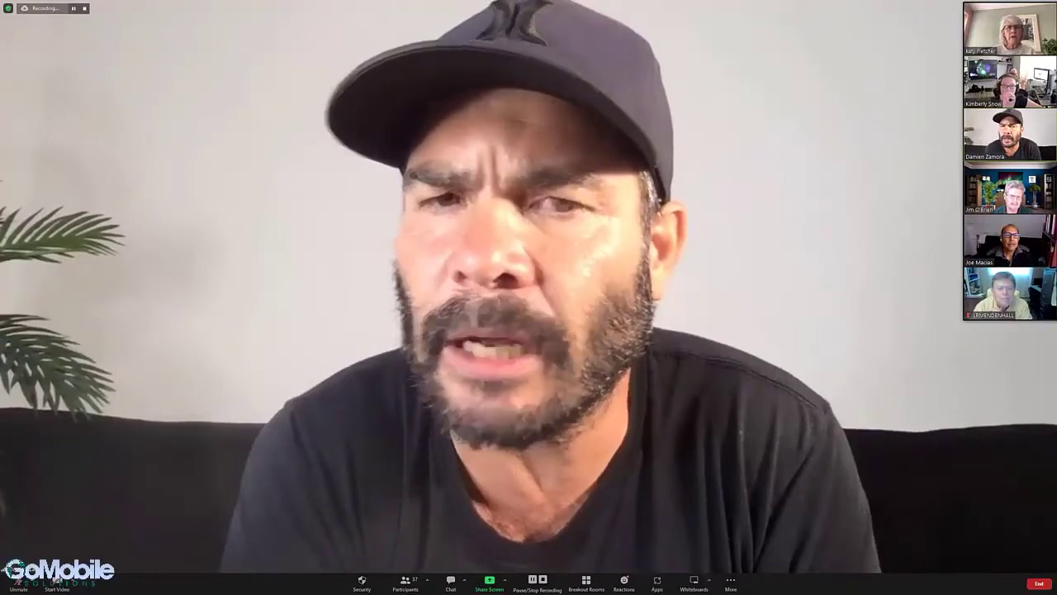